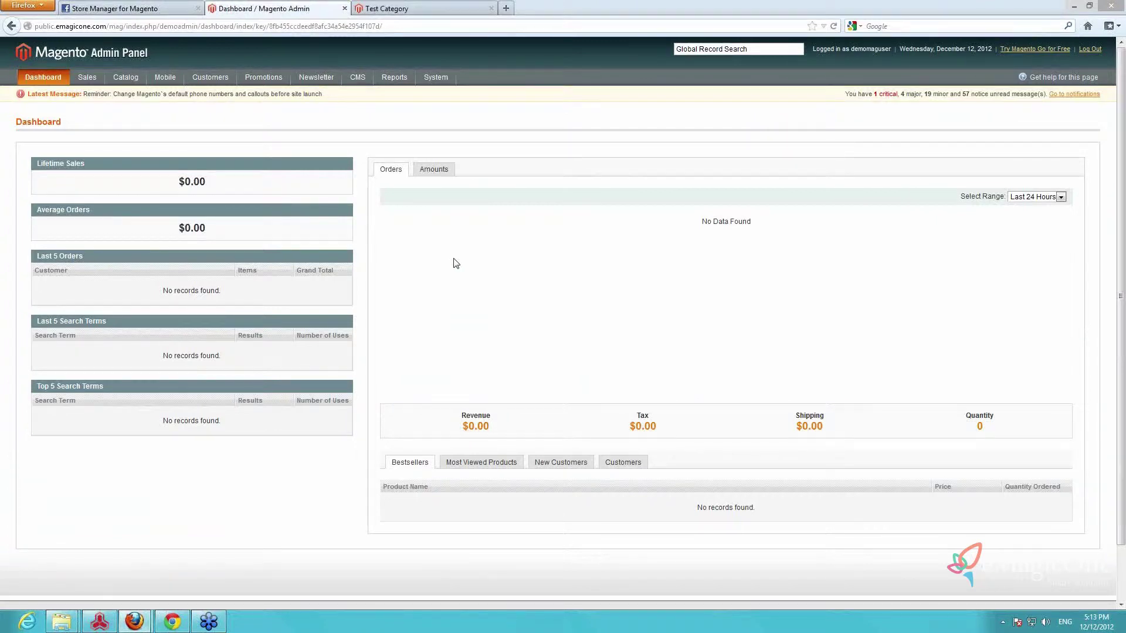
Go to the Manage Attributes page under Catalog > Attributes
mouse_move(132, 79)
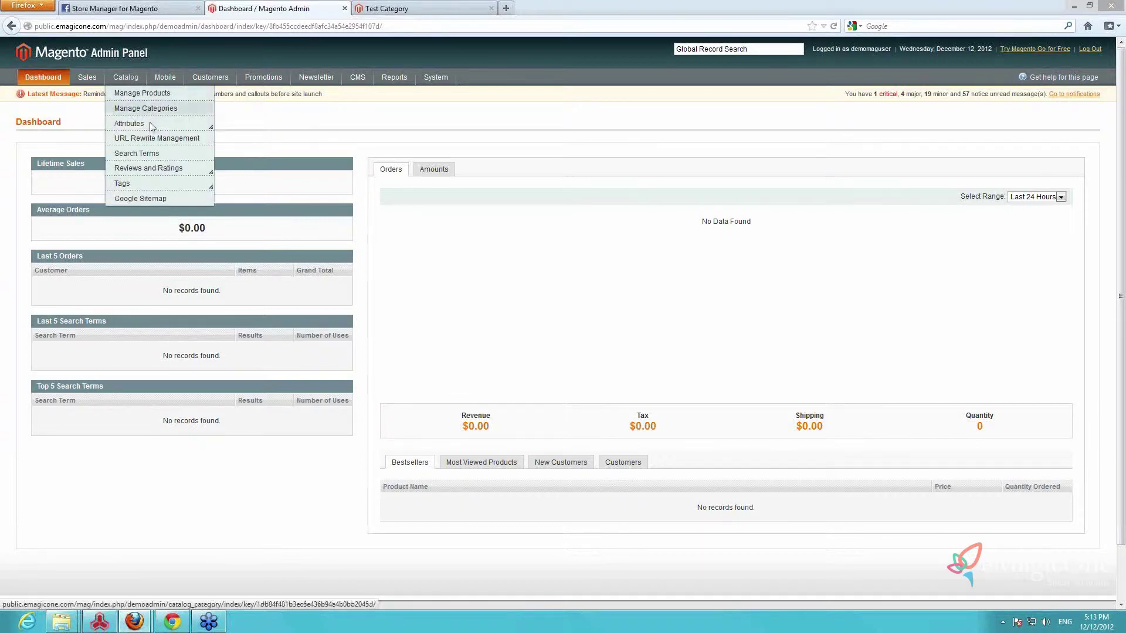
mouse_move(152, 127)
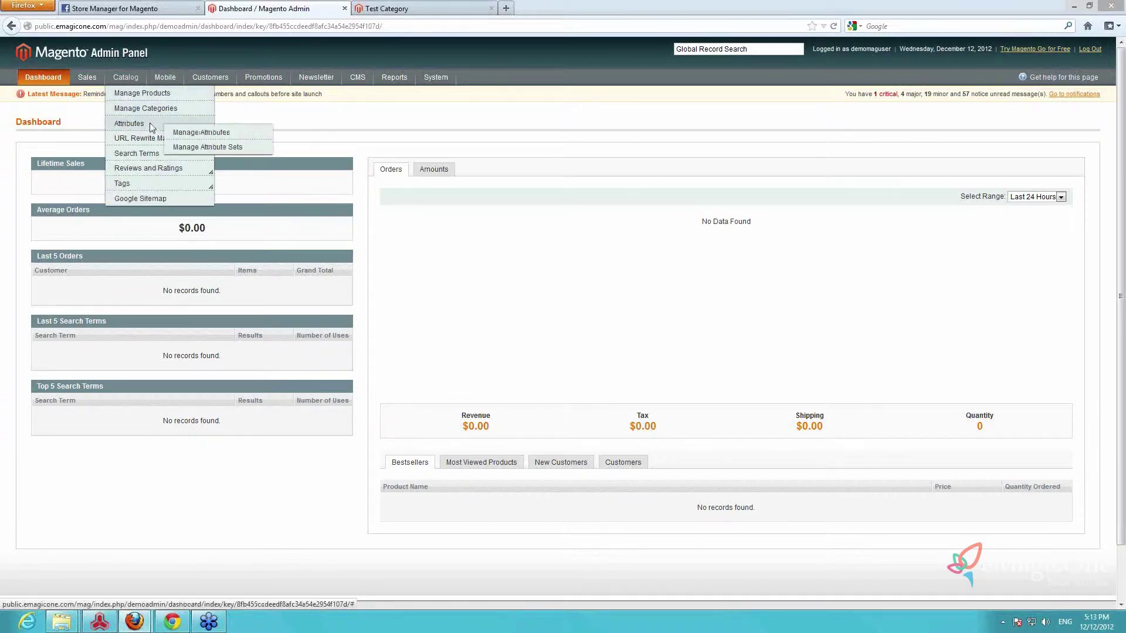
click(191, 134)
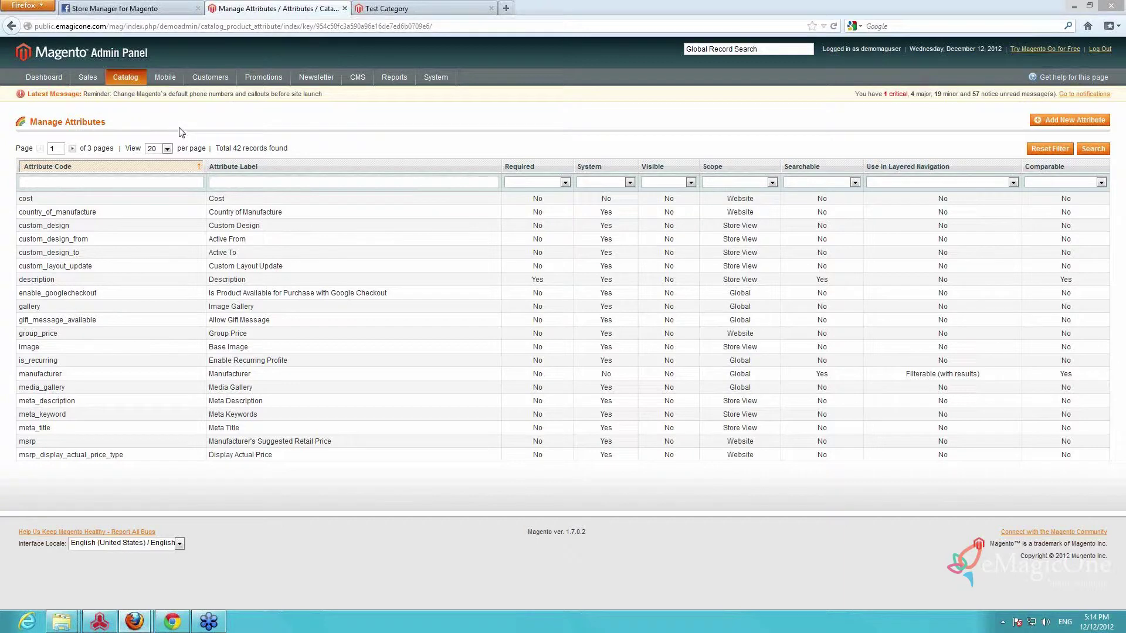
Start a new product attribute from the Manage Attributes grid
click(1051, 122)
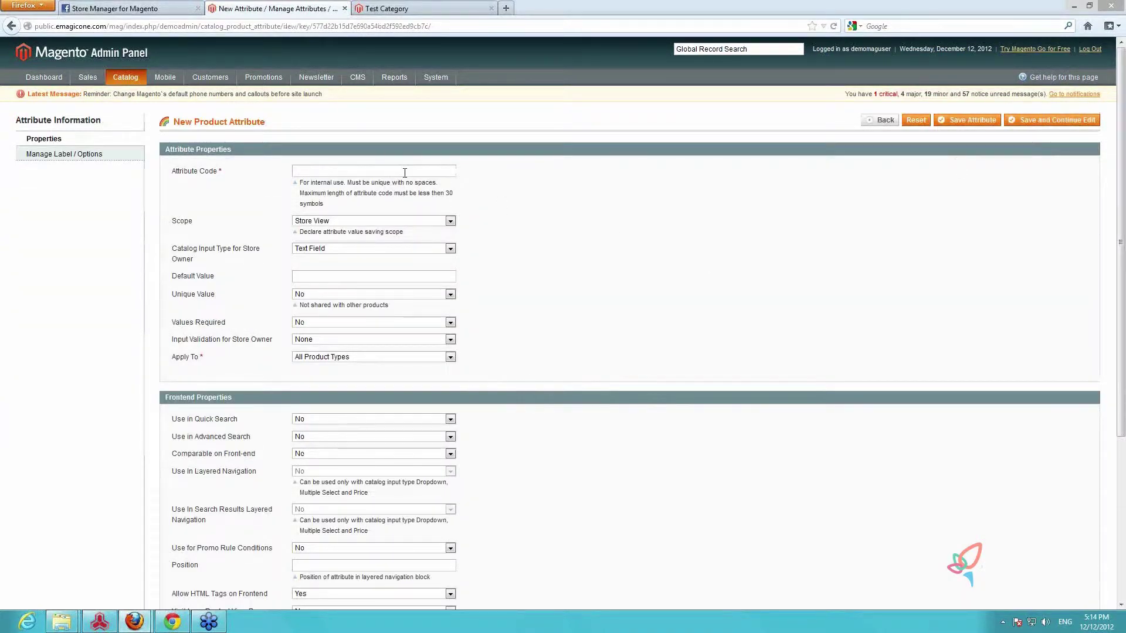
Enter attribute code 'color' and set its scope to Global
text(color)
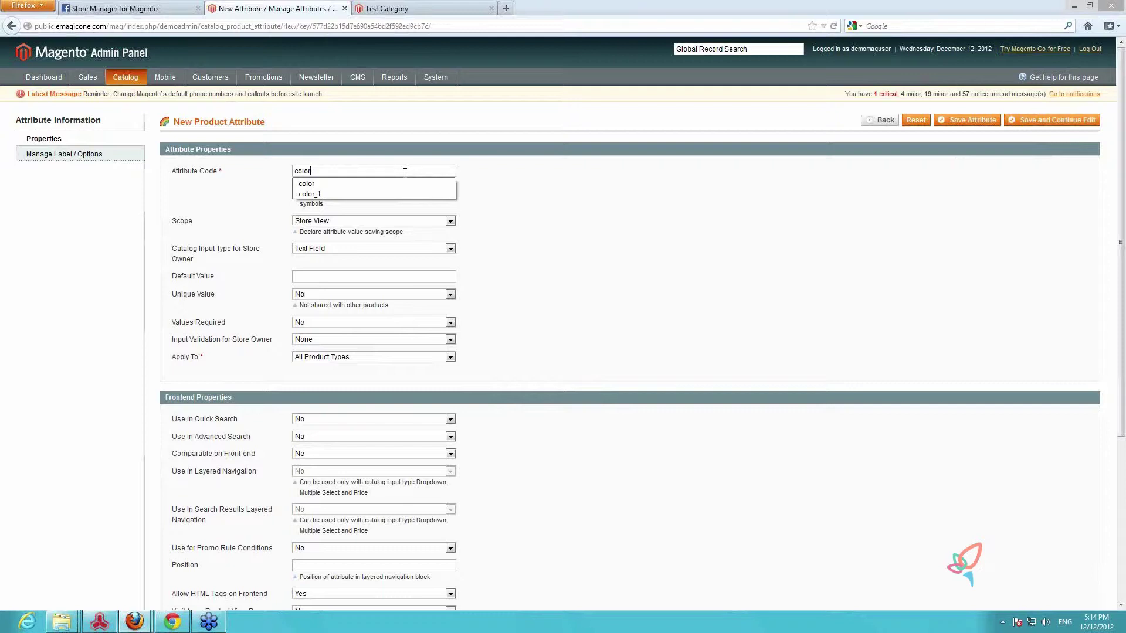
key(ctrl+a)
click(512, 179)
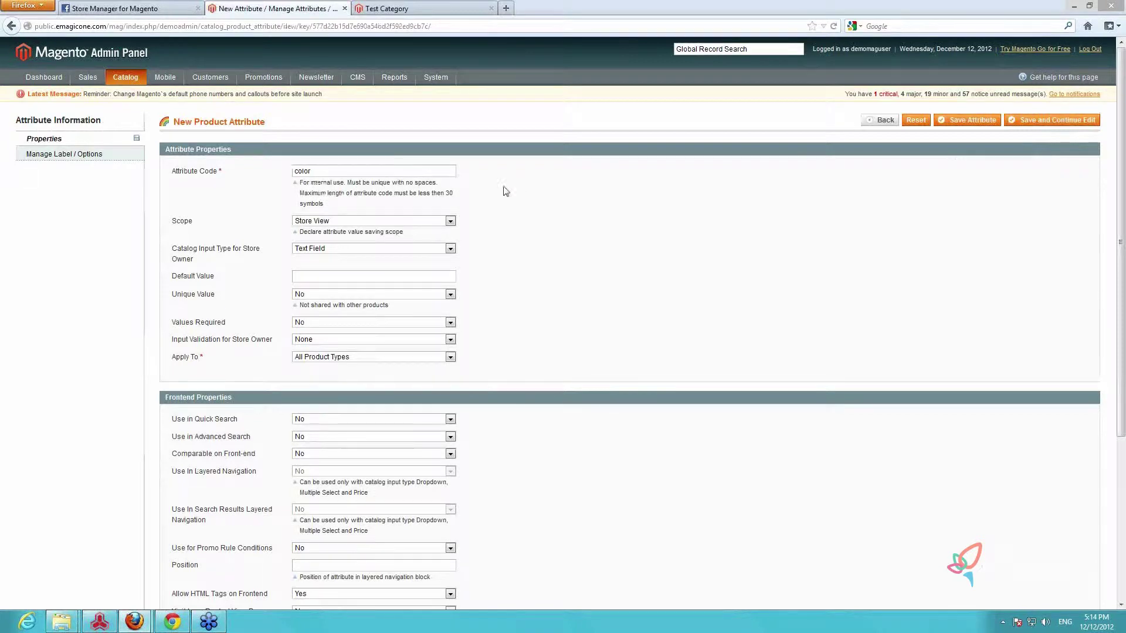
click(450, 221)
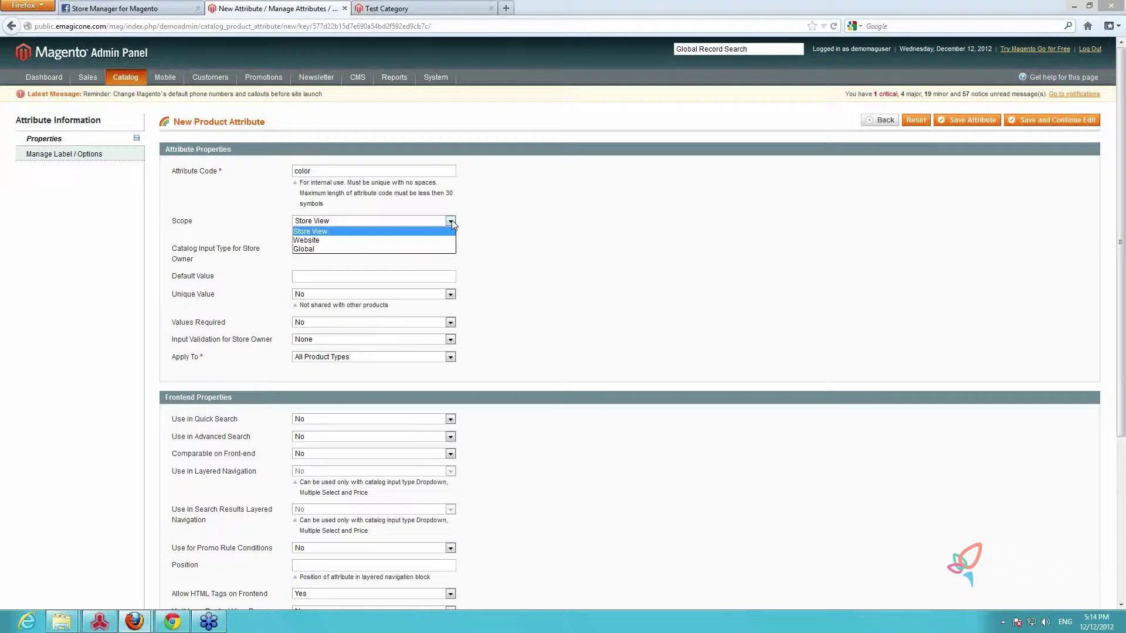
click(339, 241)
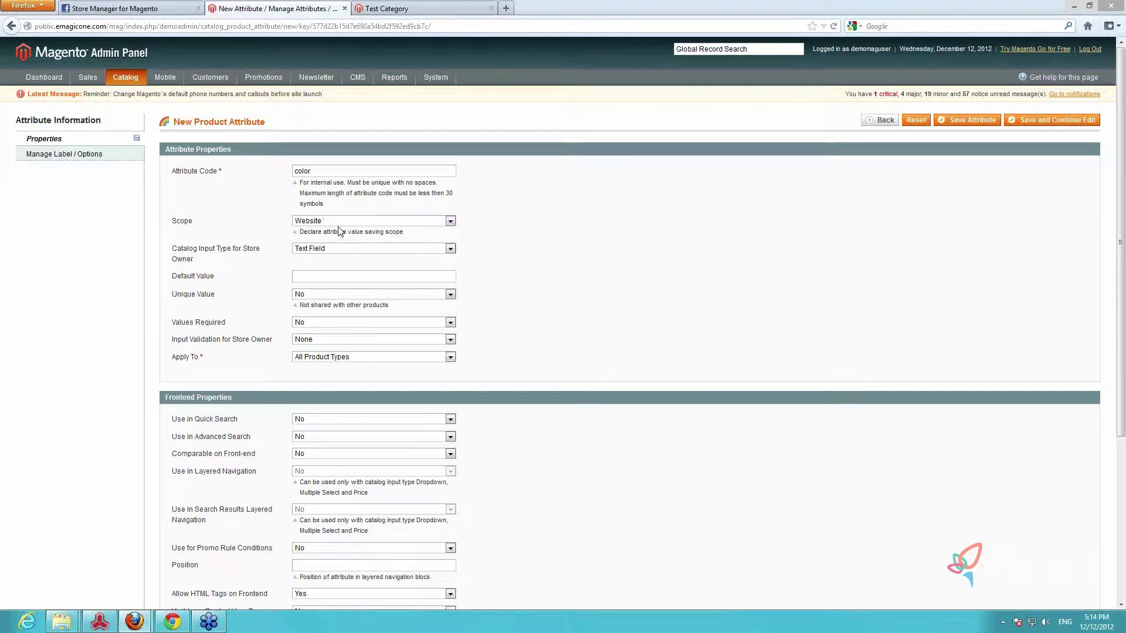
click(338, 223)
click(339, 250)
Make color a Dropdown for all product types, usable to create configurable products
click(340, 250)
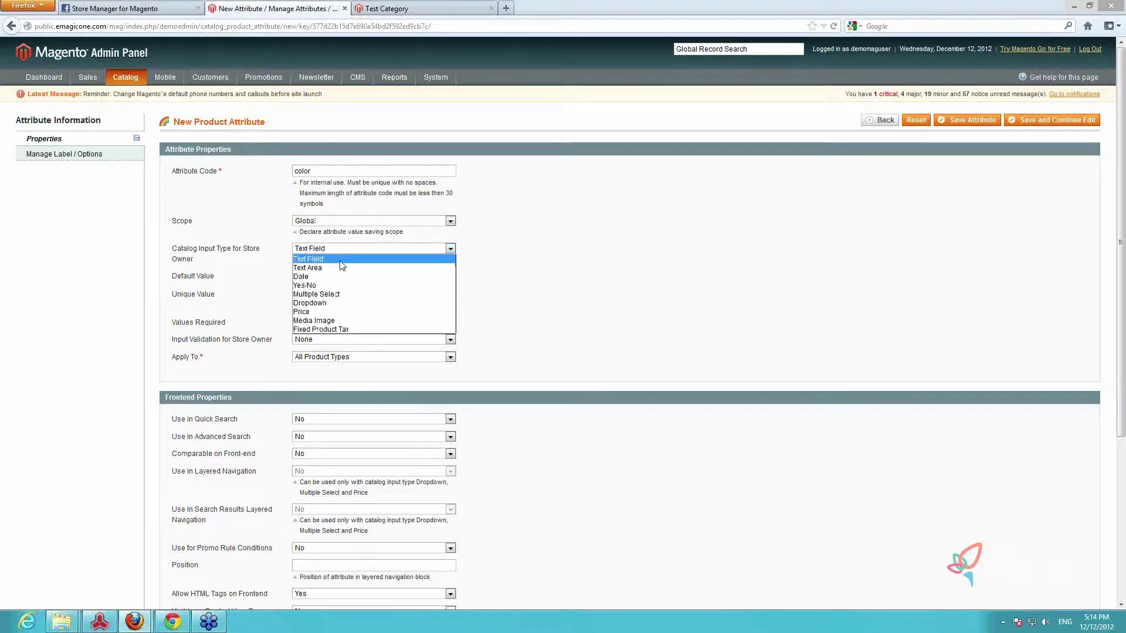
click(336, 303)
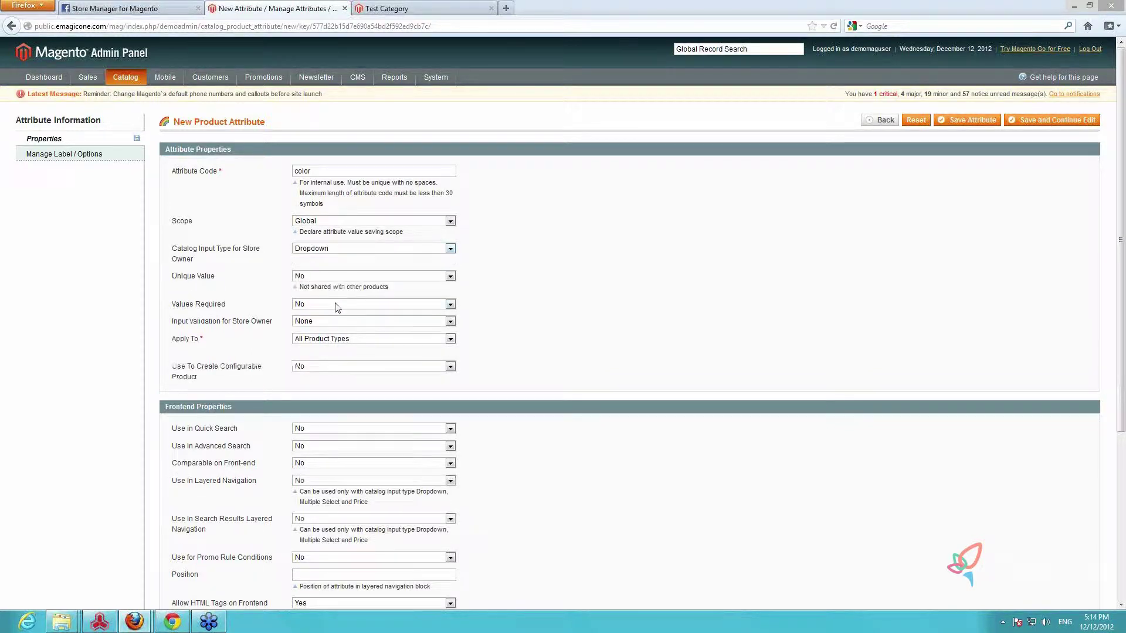
click(348, 338)
click(360, 349)
scroll(486, 345, down, 3)
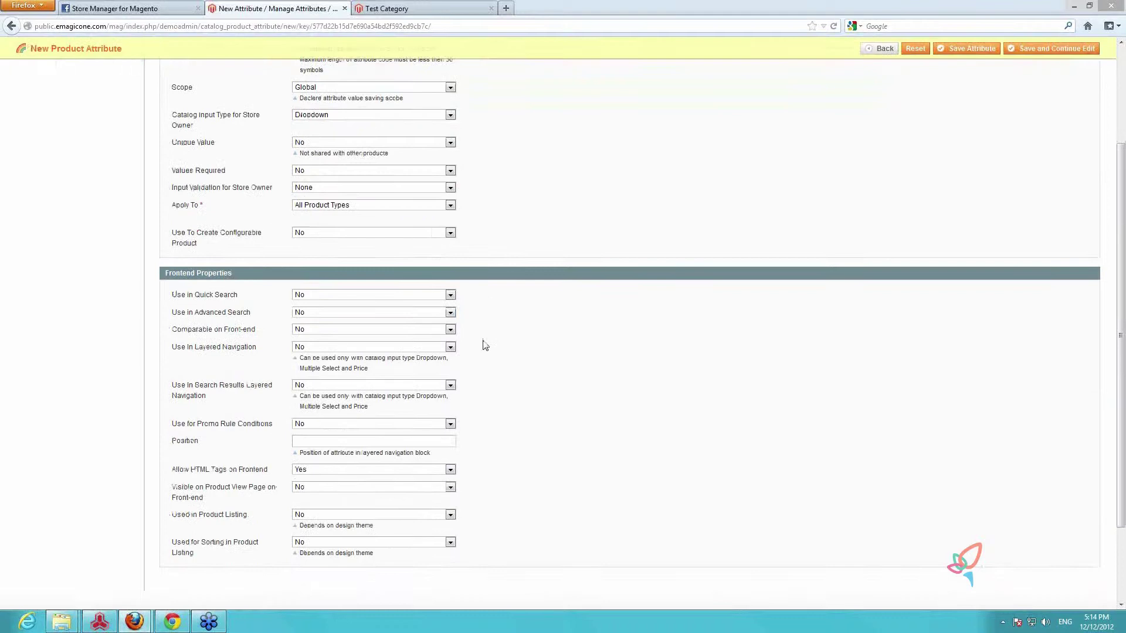
click(443, 172)
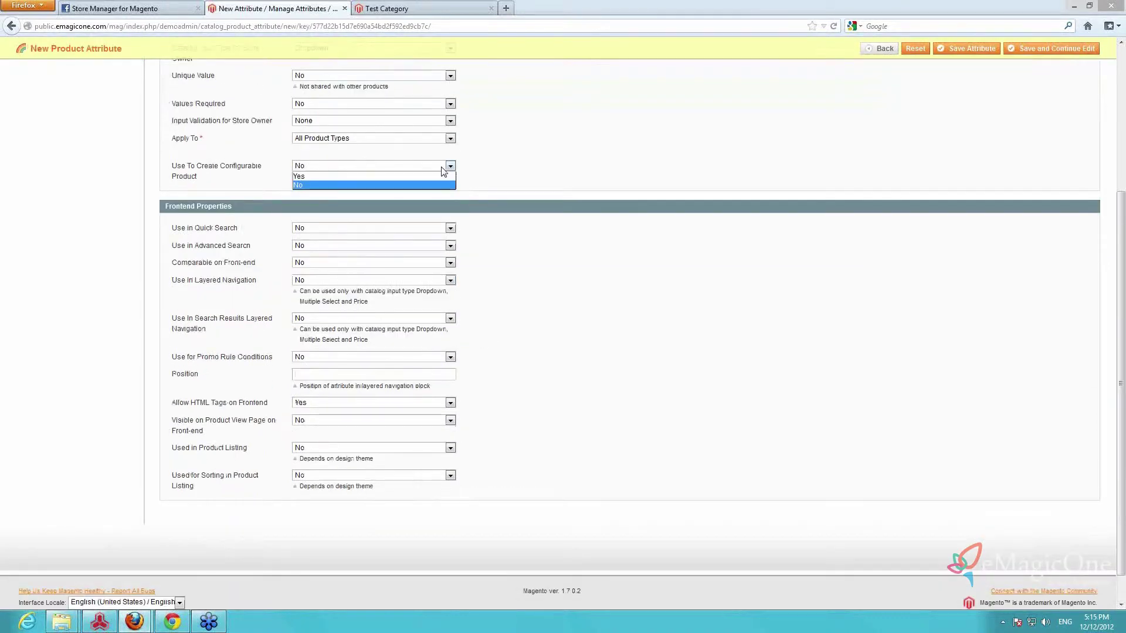
click(345, 176)
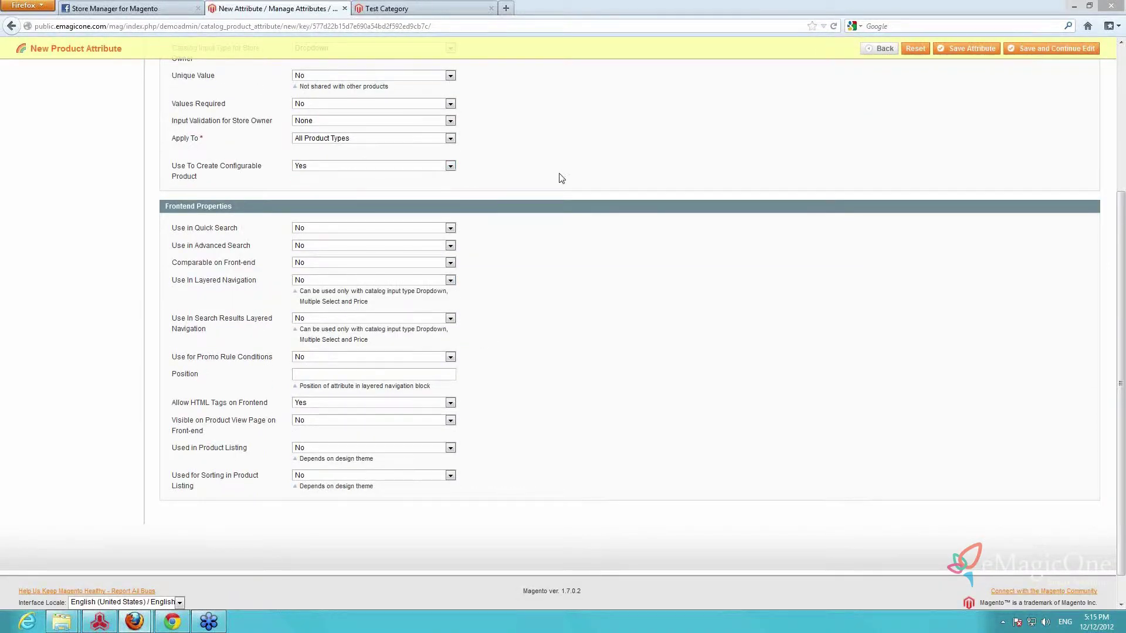
scroll(562, 179, up, 3)
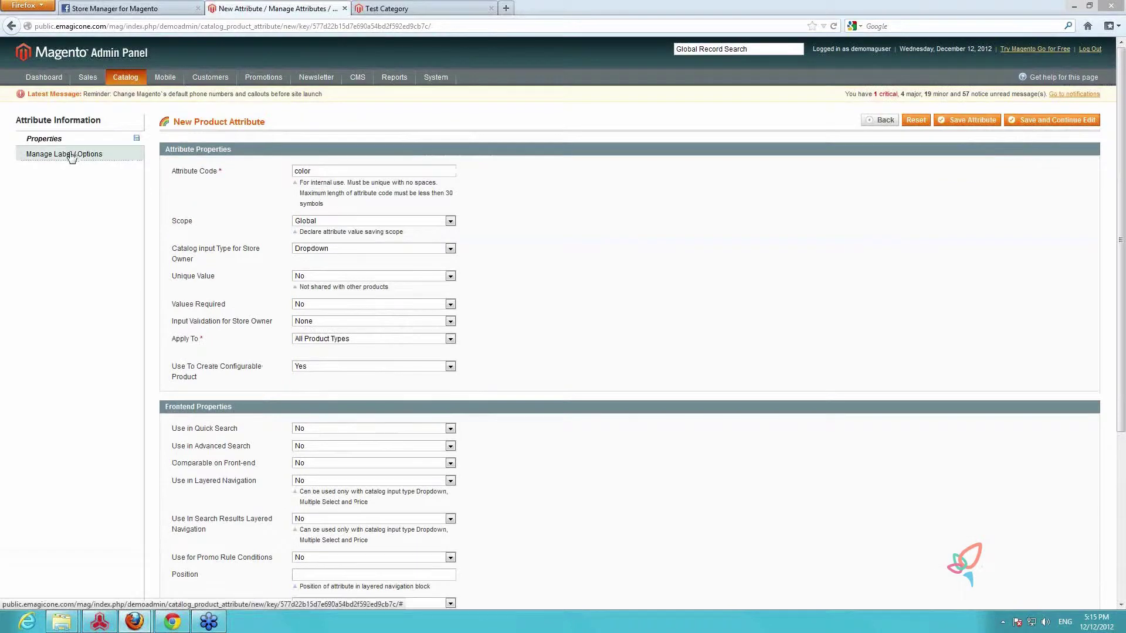
click(71, 156)
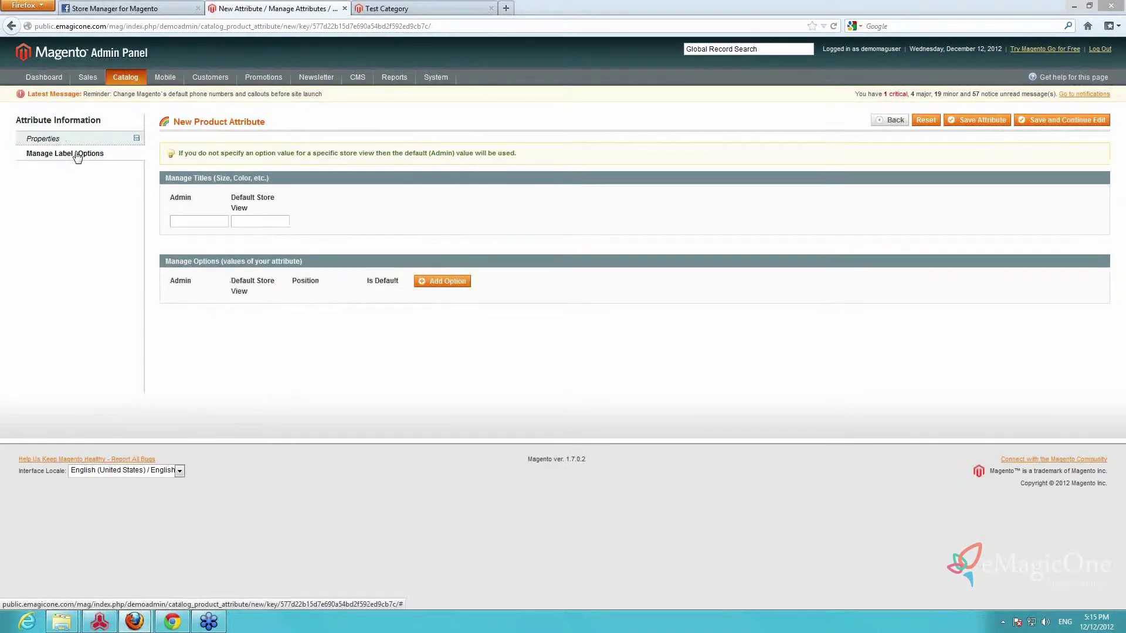
Enter 'color' as both the admin and store view titles
text(color)
key(Tab)
text(color)
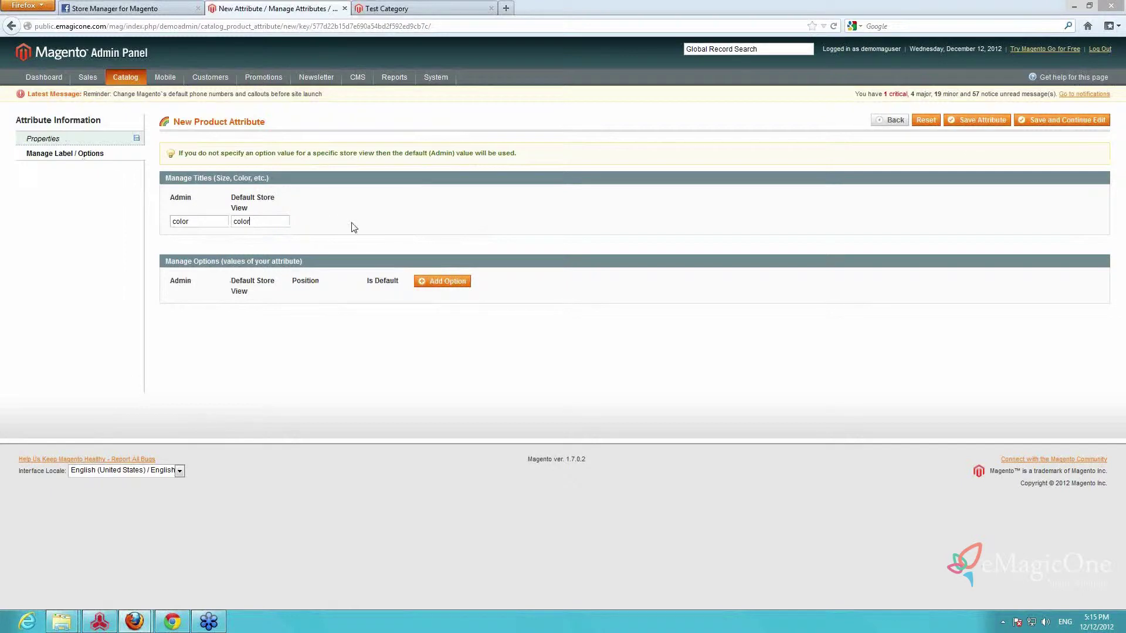
Add options white, blue and yellow, then save the color attribute
click(423, 282)
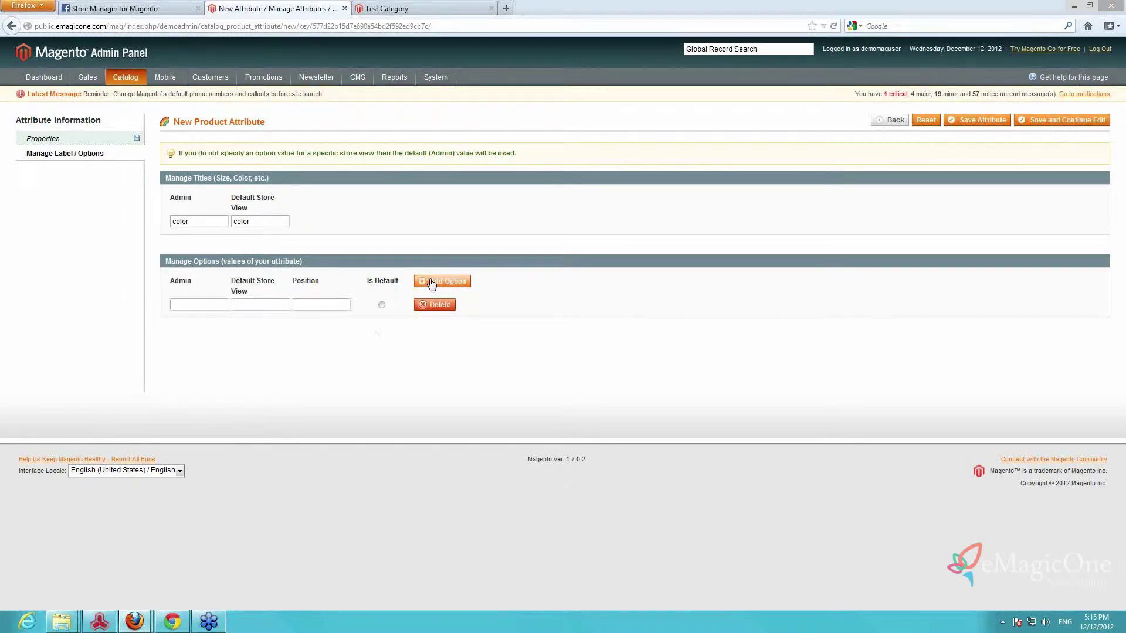
click(197, 305)
text(white)
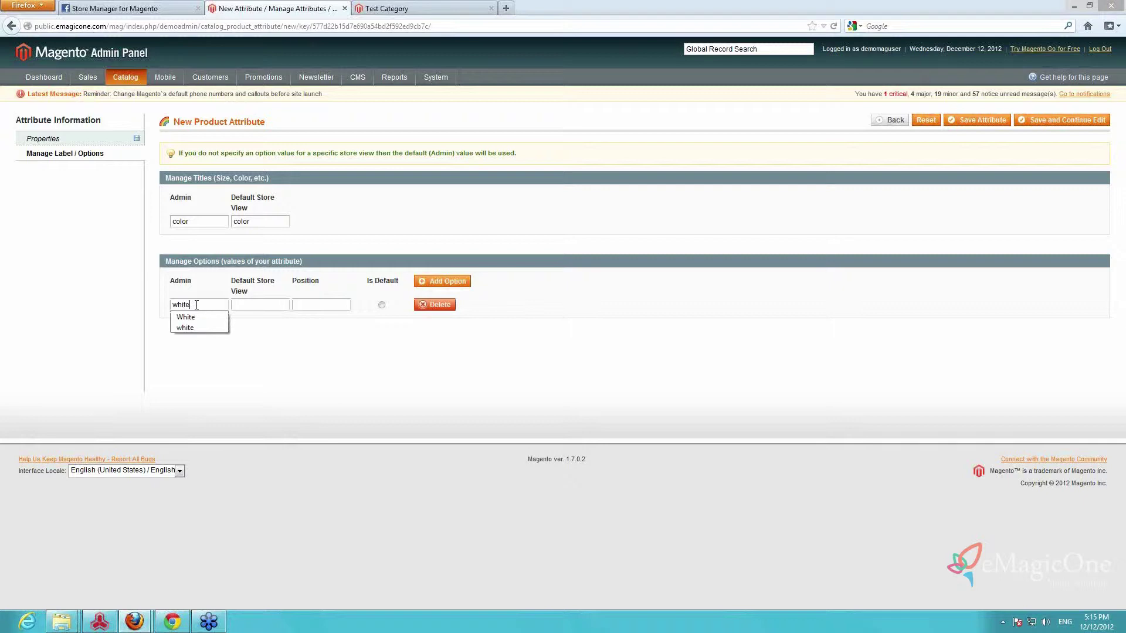
click(446, 283)
text(blue)
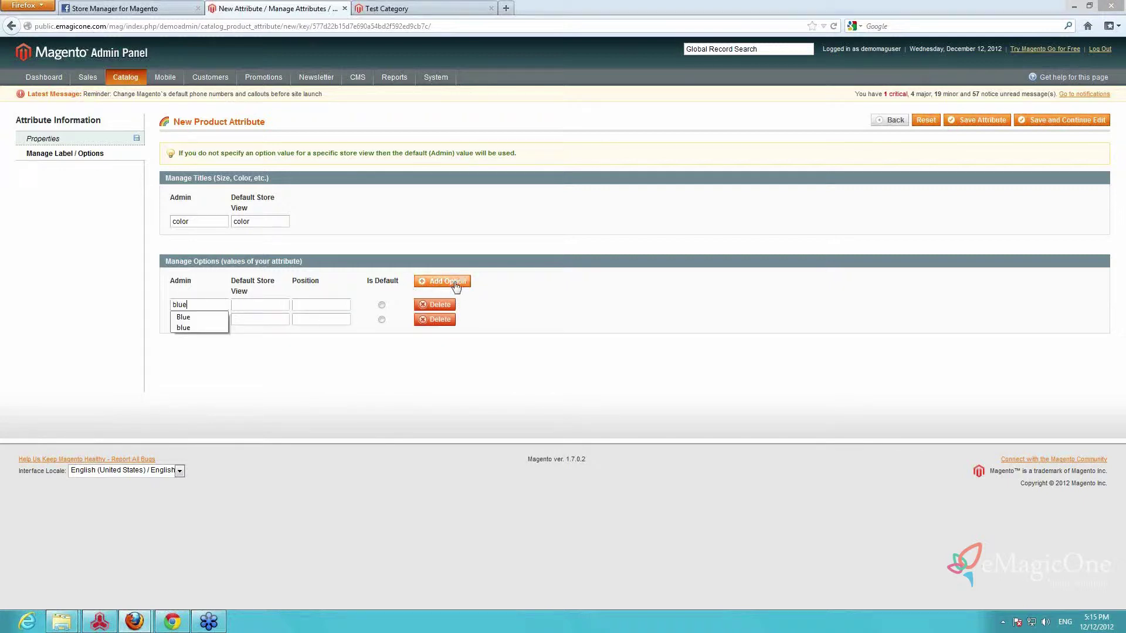
click(457, 284)
text(yellow)
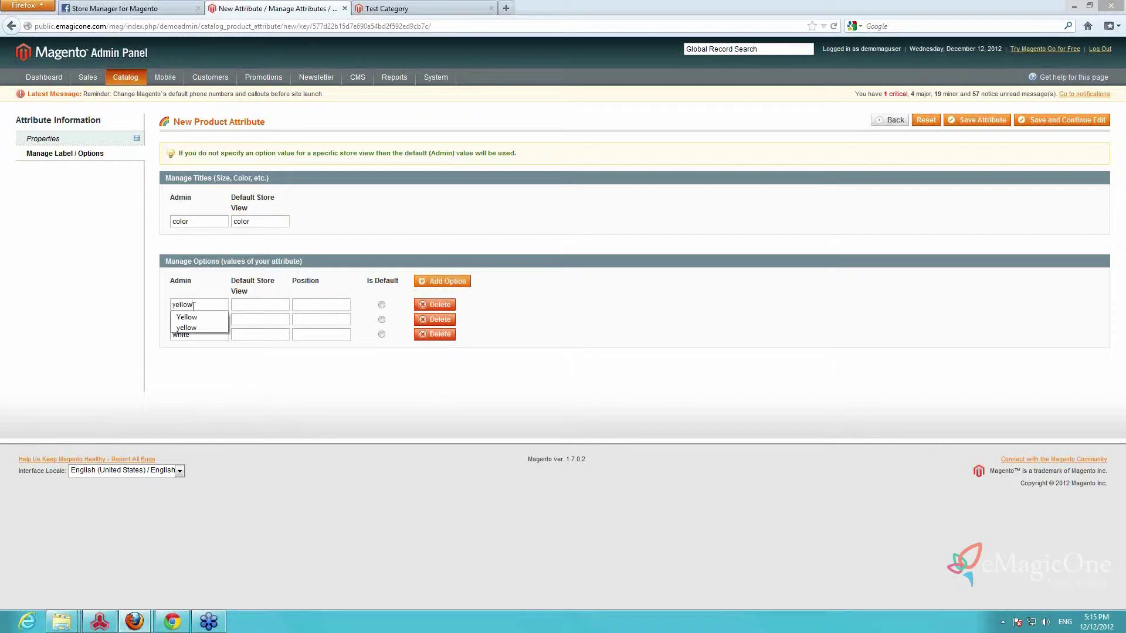
click(964, 122)
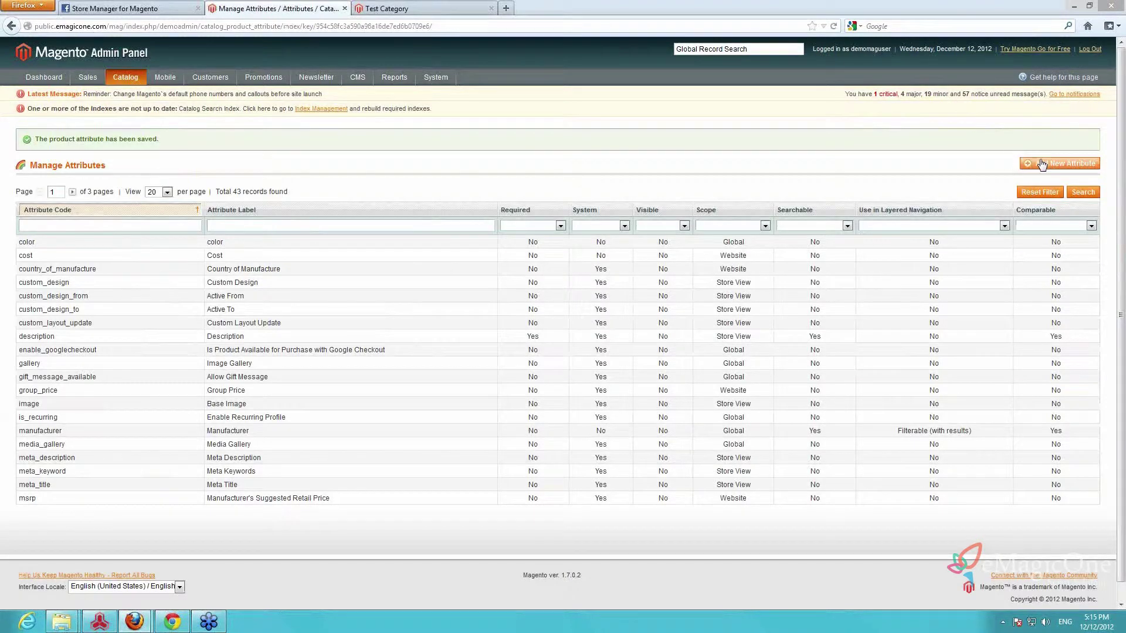
click(1041, 165)
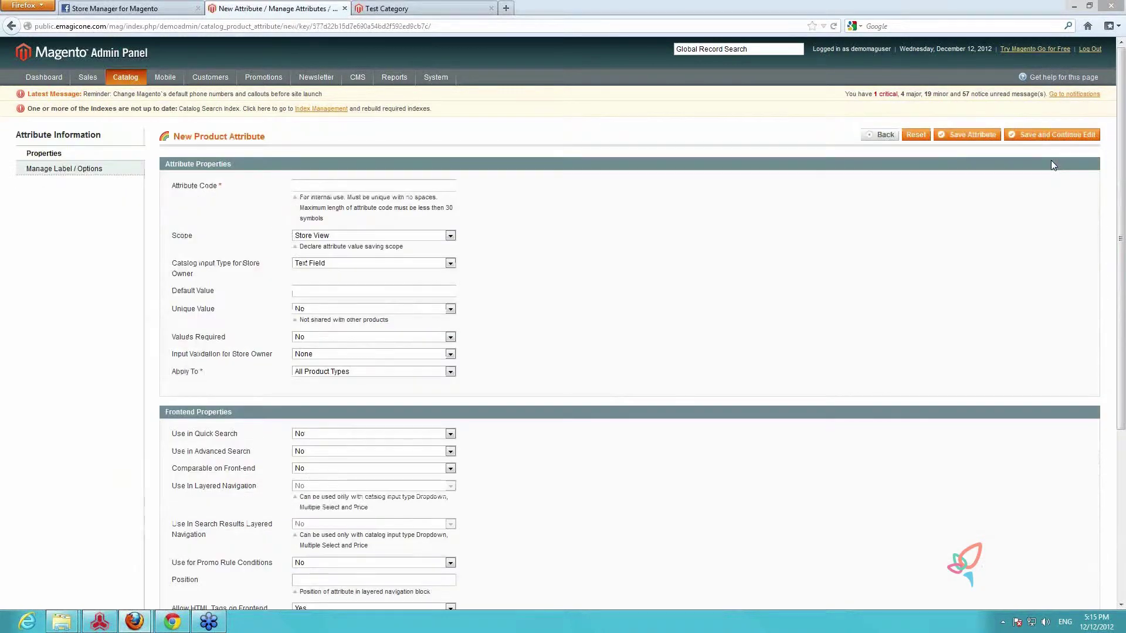
Enter attribute code 'size' and set its scope to Global
click(399, 184)
text(soze)
double_click(304, 185)
text(sizesize)
double_click(305, 185)
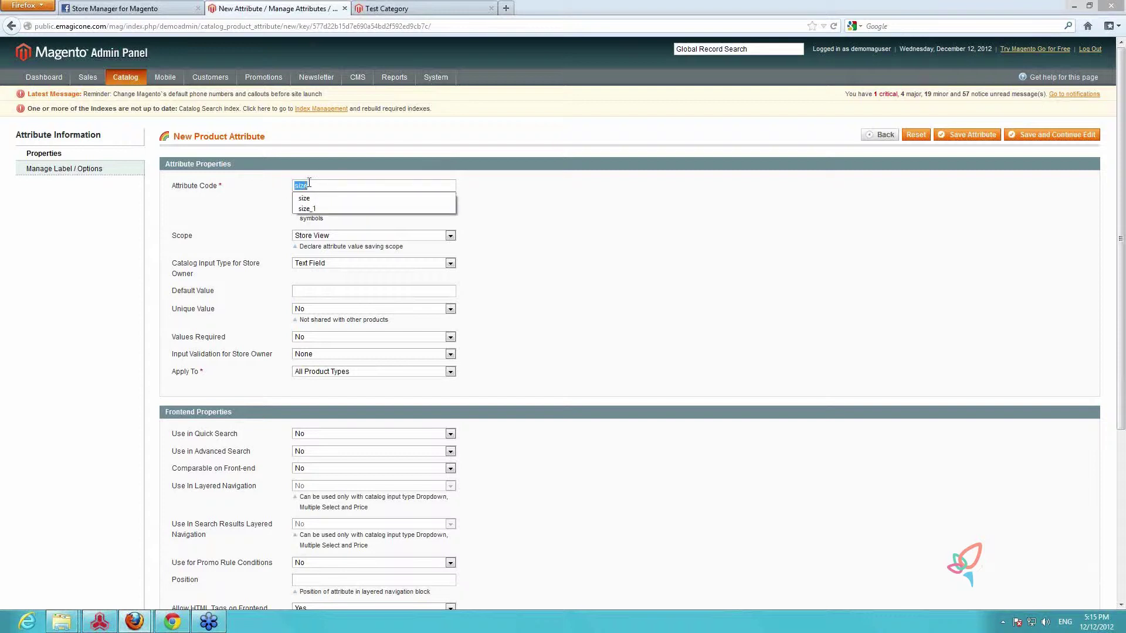
click(573, 194)
click(449, 237)
click(384, 263)
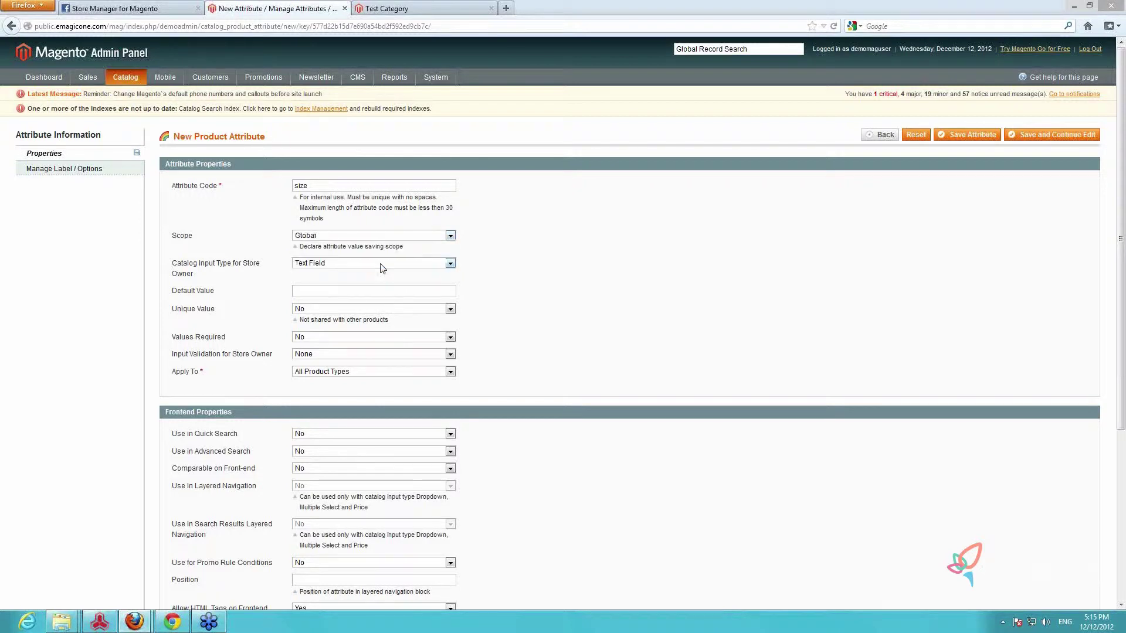
Make size a Dropdown for all product types, usable to create configurable products
click(404, 268)
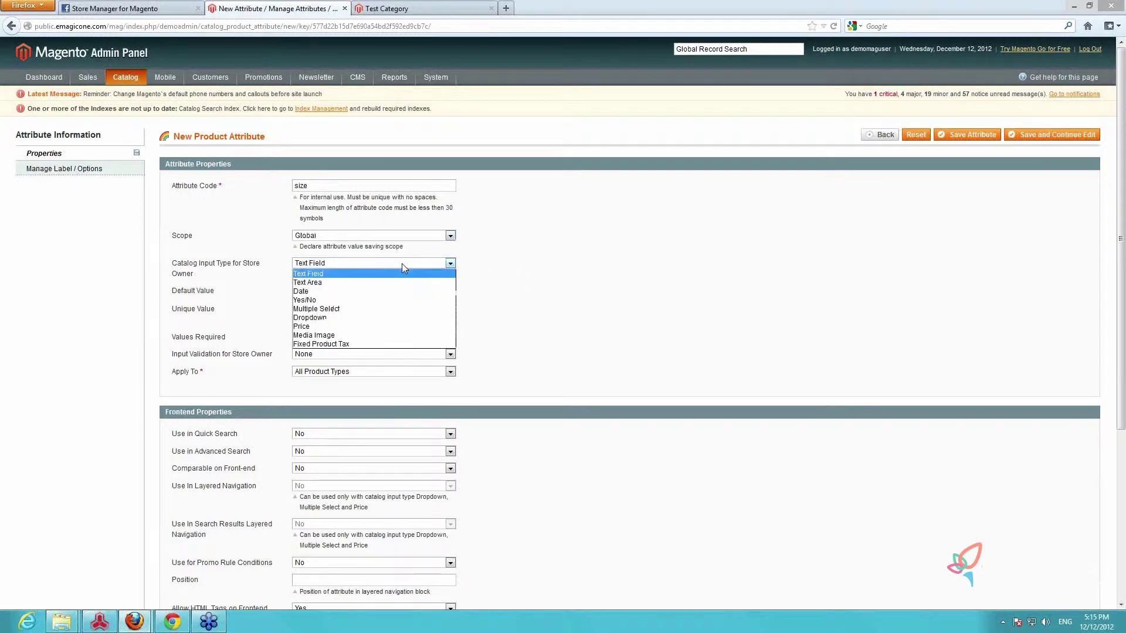
click(355, 318)
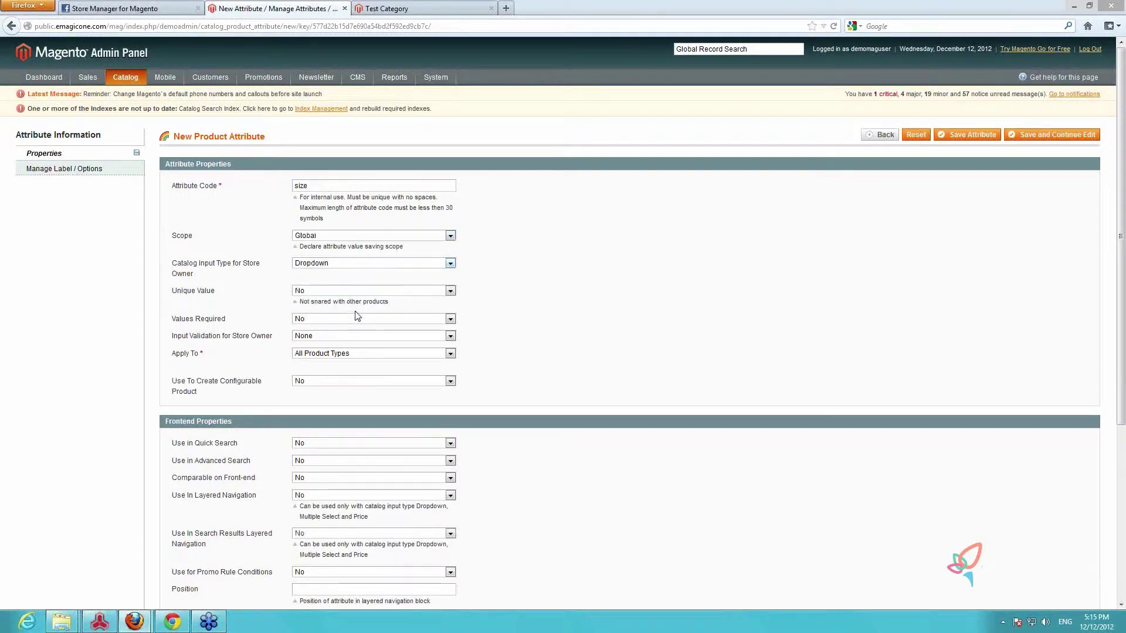
click(394, 353)
click(397, 363)
click(411, 382)
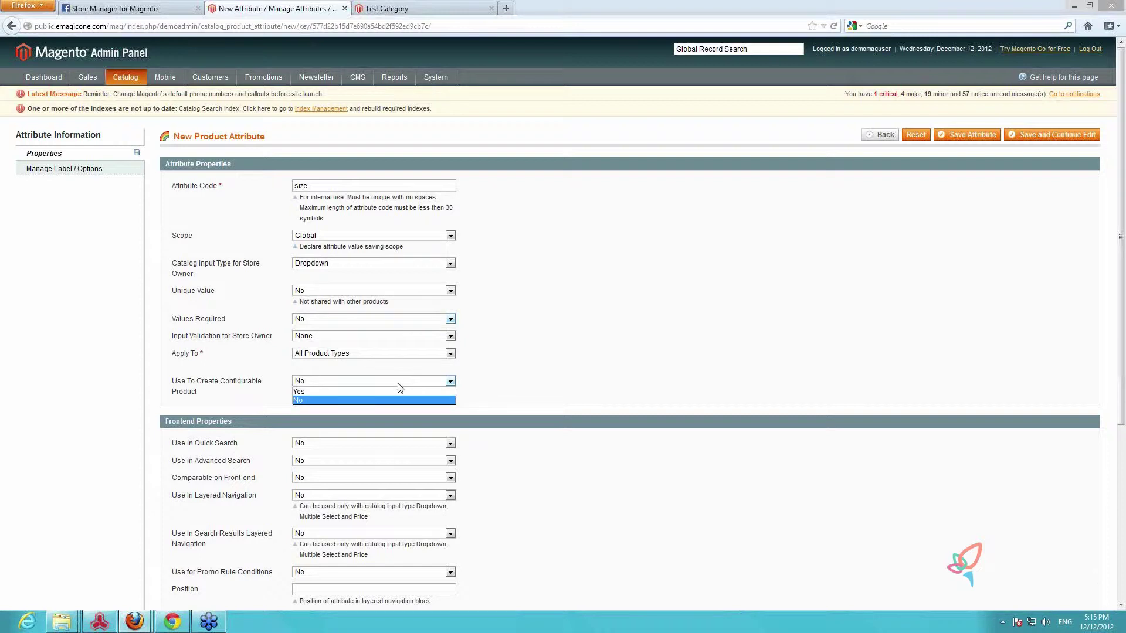
click(394, 391)
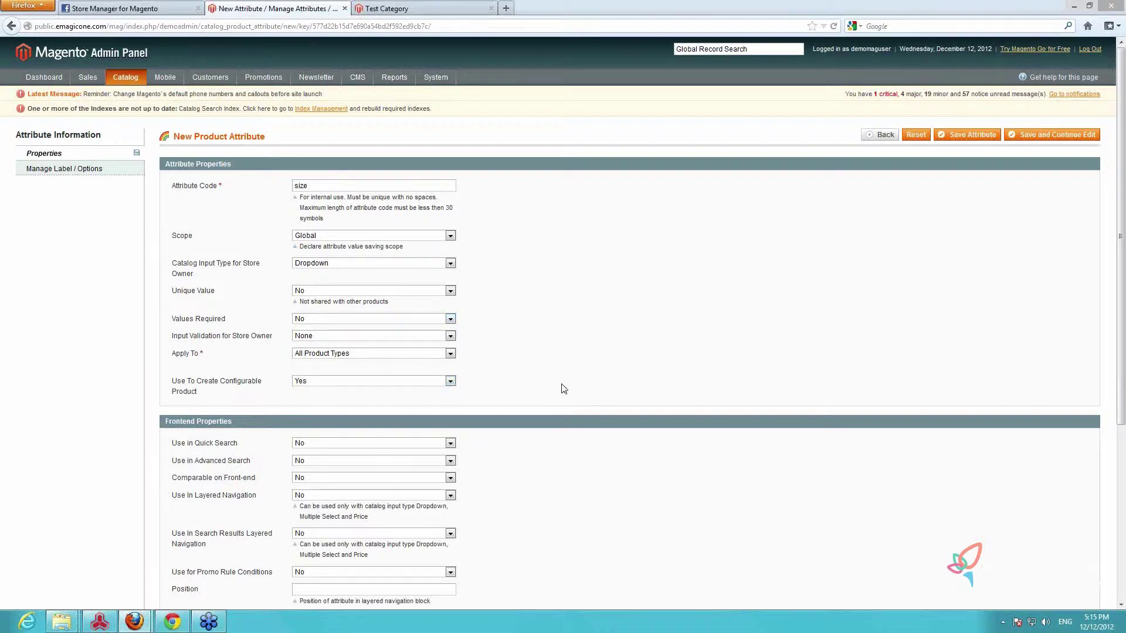
click(109, 171)
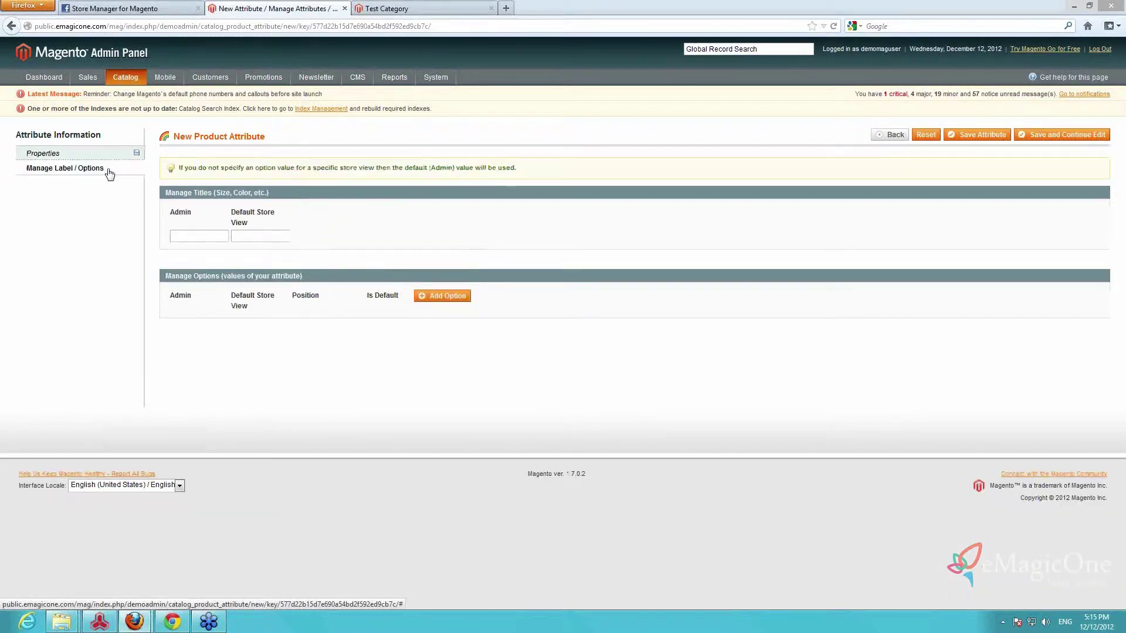
Enter 'size' as both the admin and store view titles
click(200, 235)
text(size)
key(Tab)
text(size)
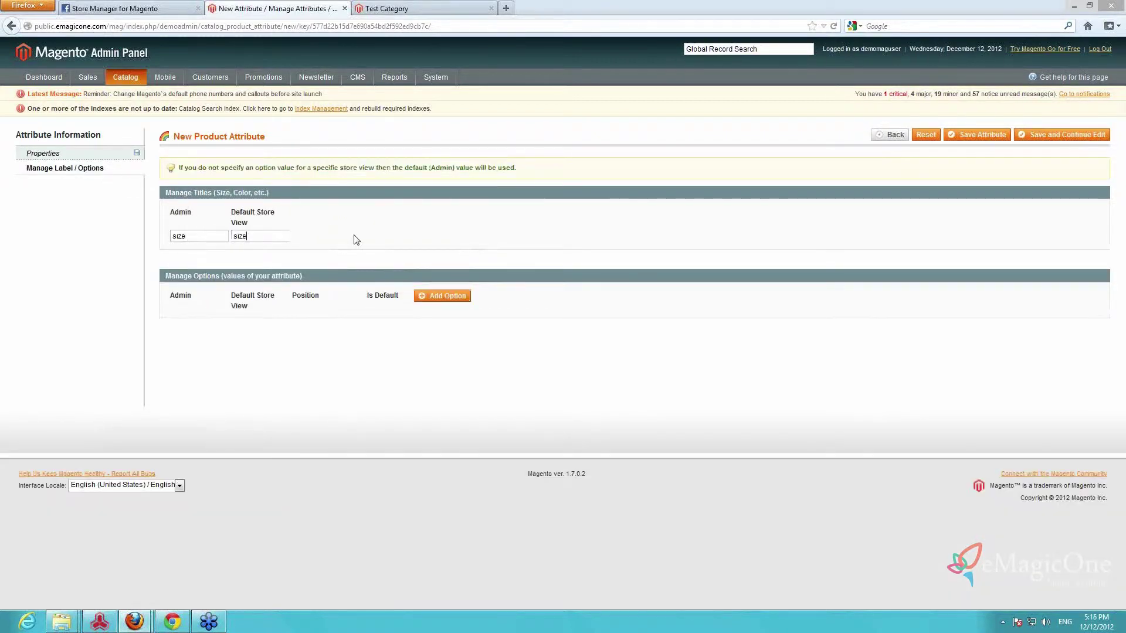
Add options s, m and l, then save the size attribute
click(457, 297)
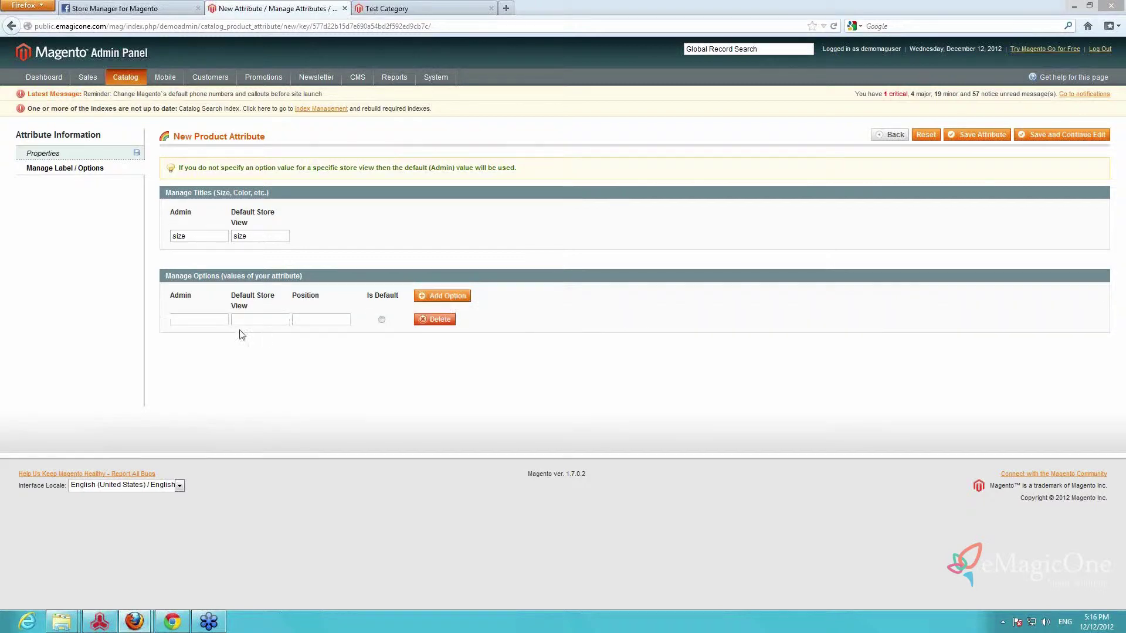
click(215, 320)
text(s)
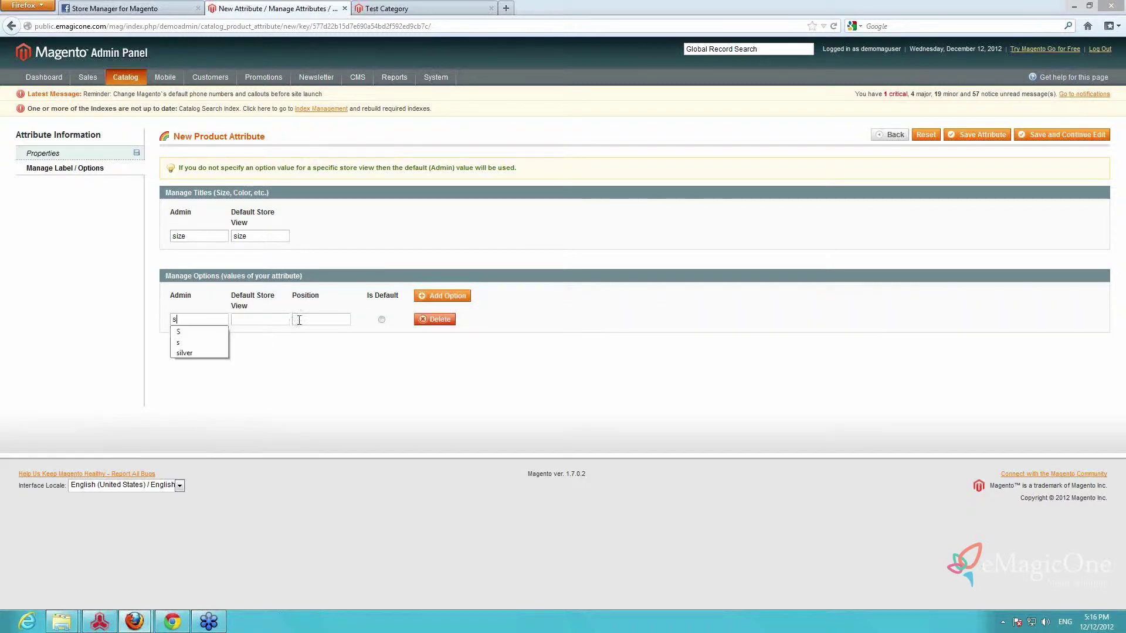
click(440, 298)
click(199, 321)
text(m)
click(443, 296)
click(207, 322)
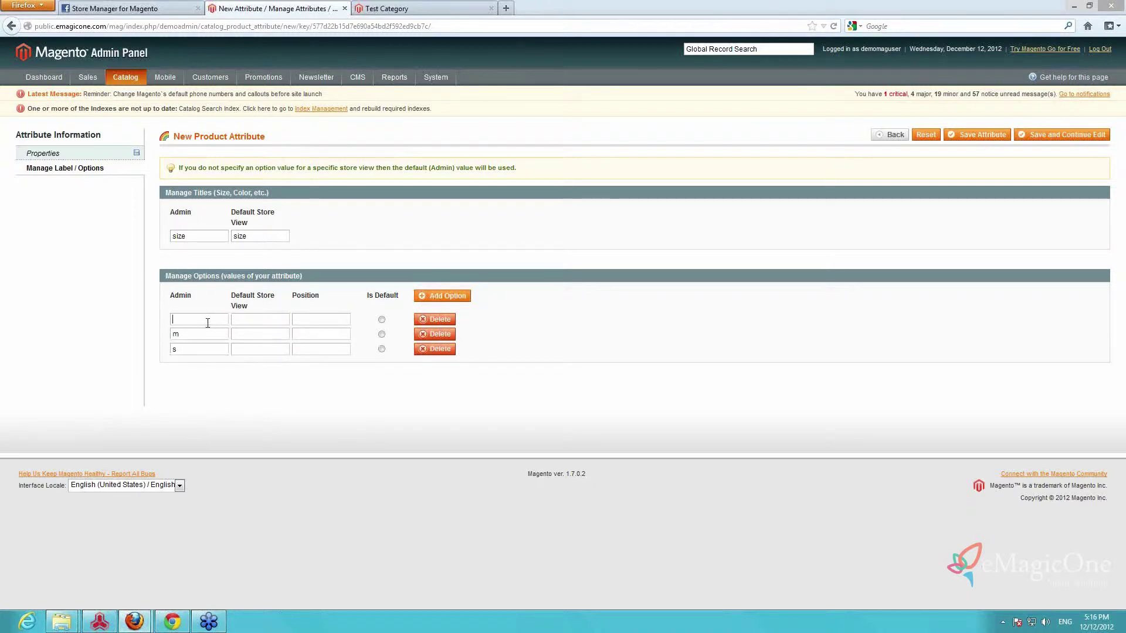
text(l)
click(562, 330)
click(974, 136)
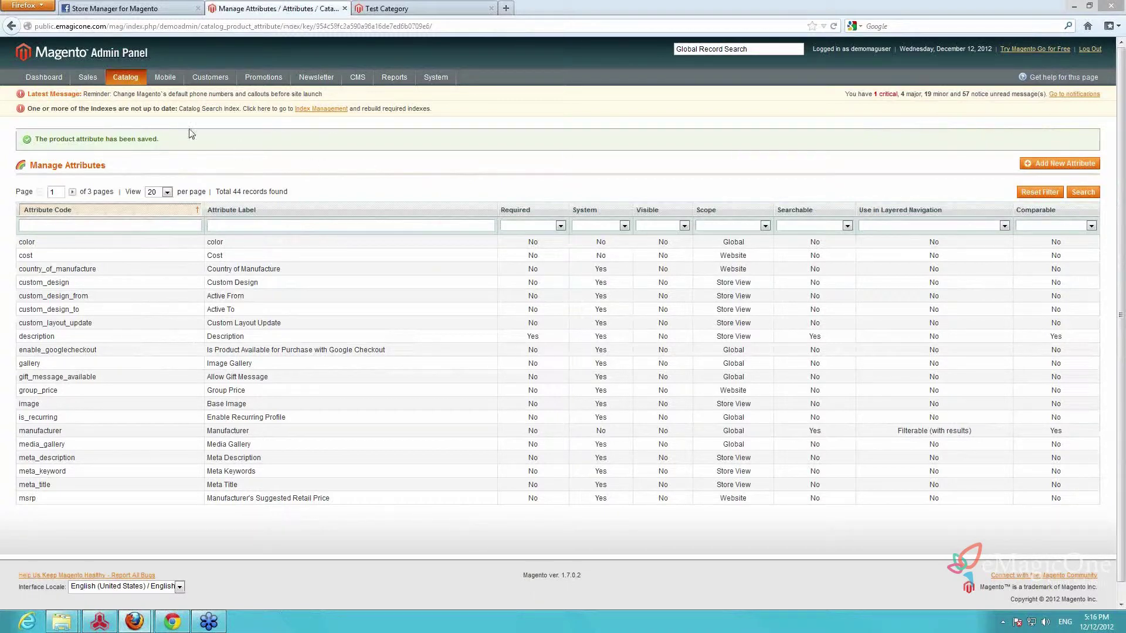
Drag color and size into the Default set's General group and save the set
mouse_move(122, 80)
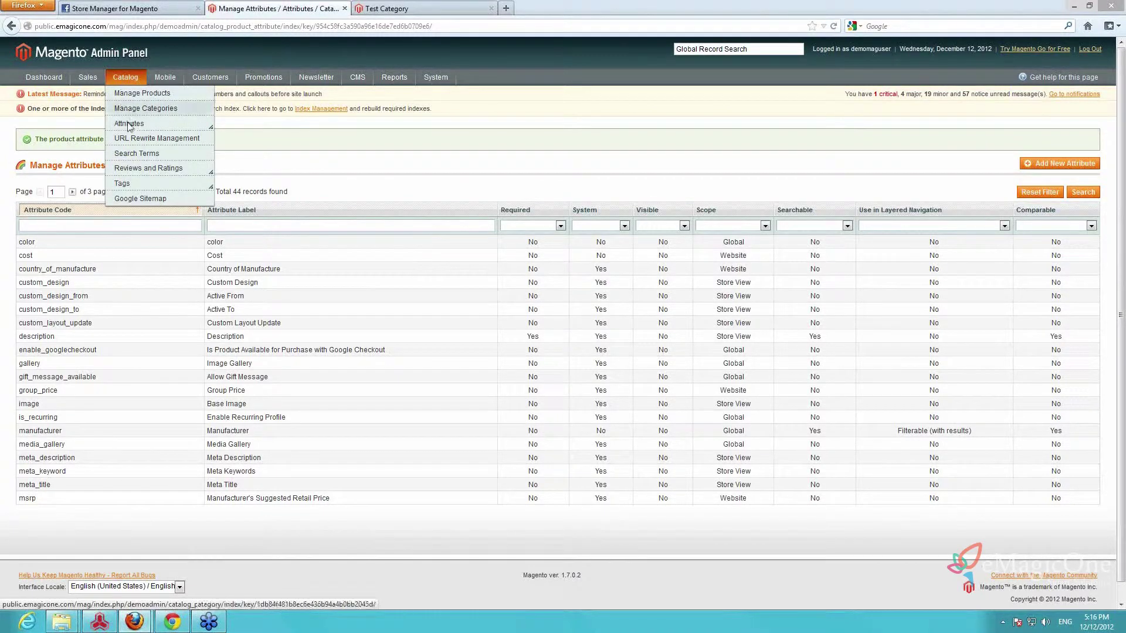
mouse_move(132, 124)
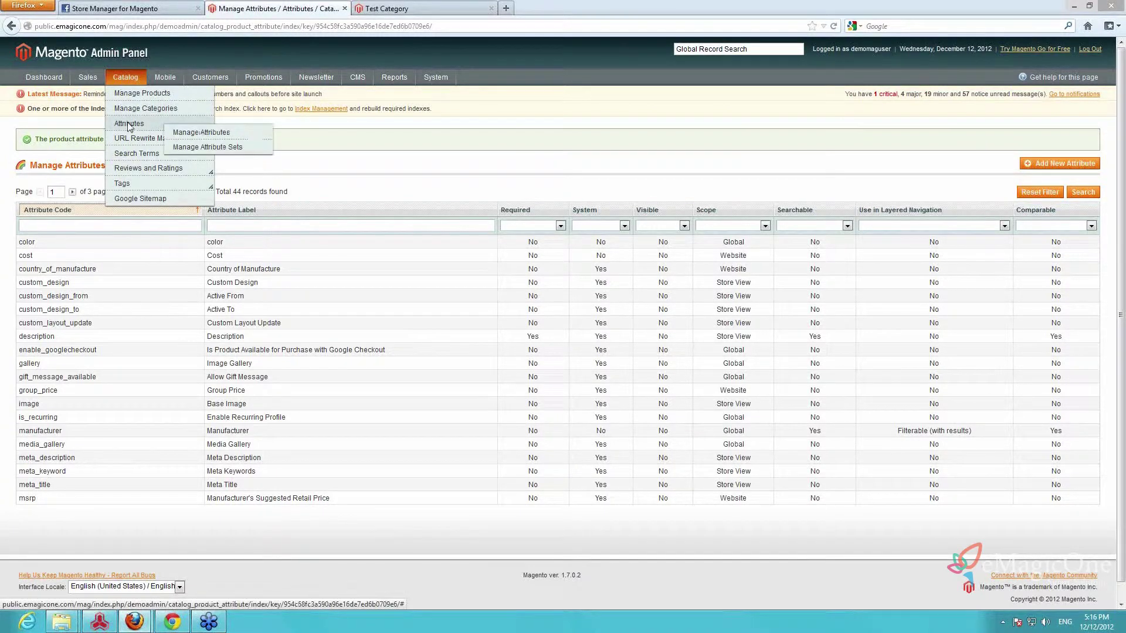
click(198, 149)
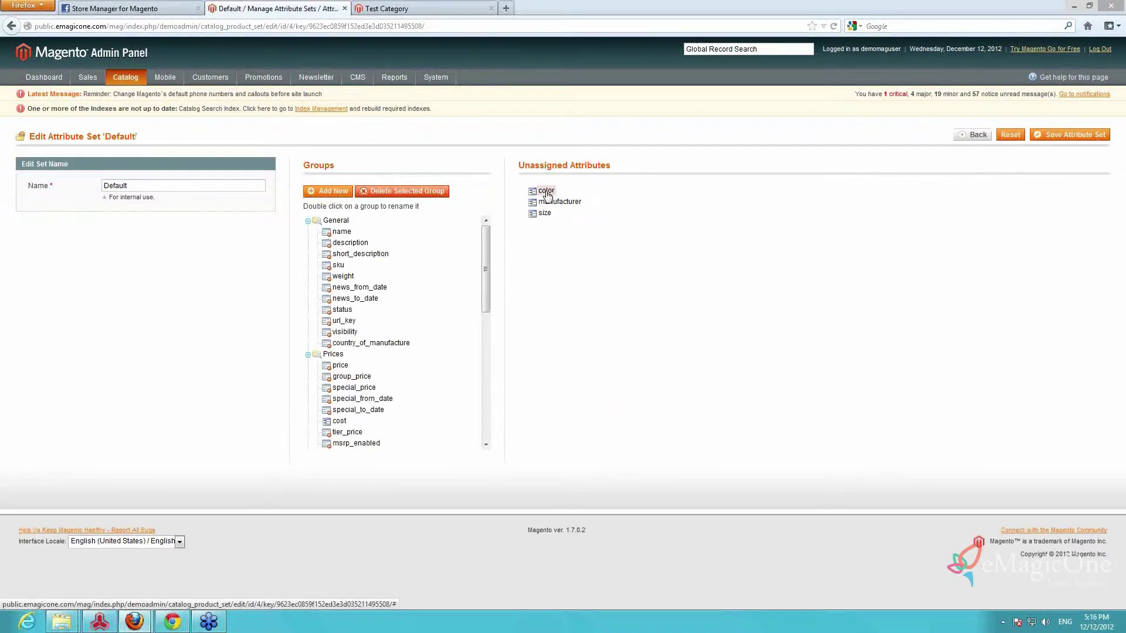
drag(549, 194, 432, 270)
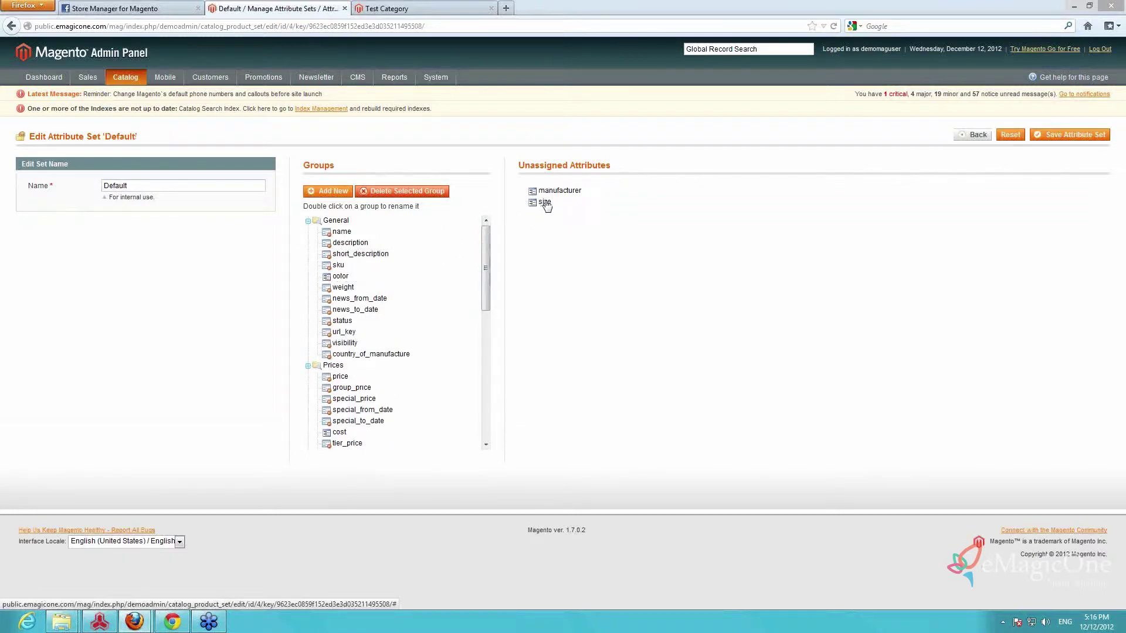
drag(541, 210, 343, 286)
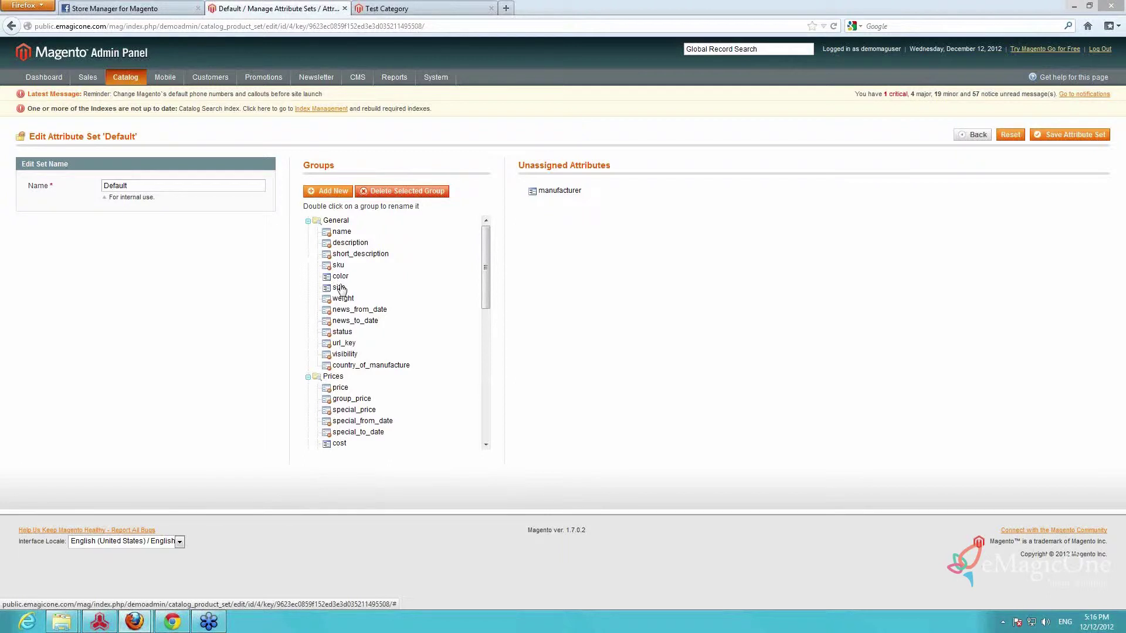
click(1091, 135)
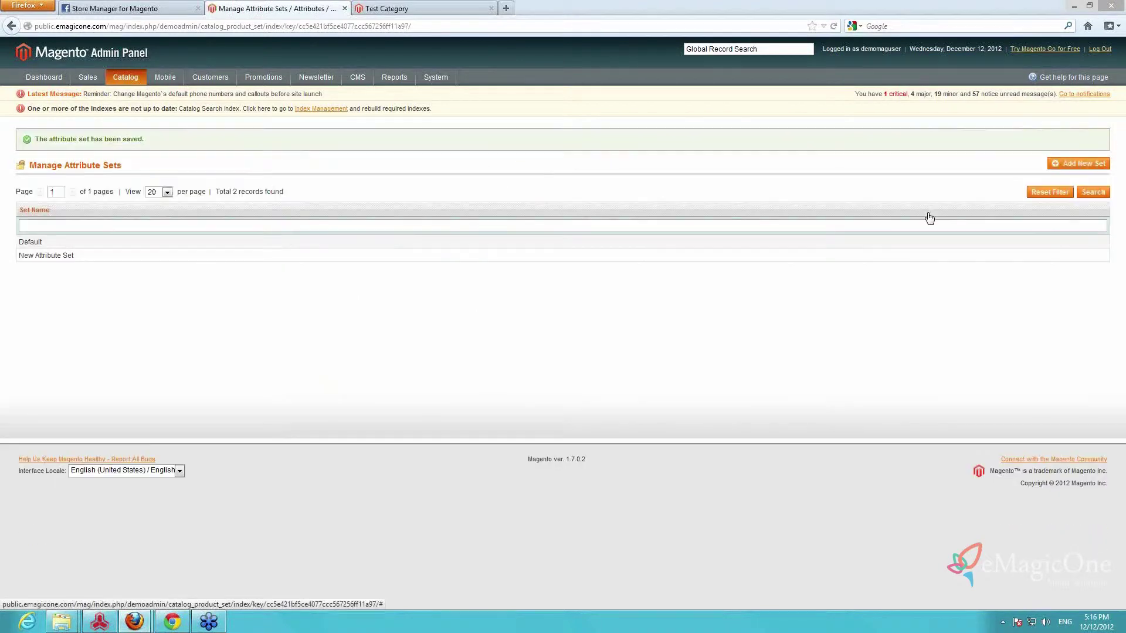
Drag color and size into New Attribute Set's General group and save it
click(129, 259)
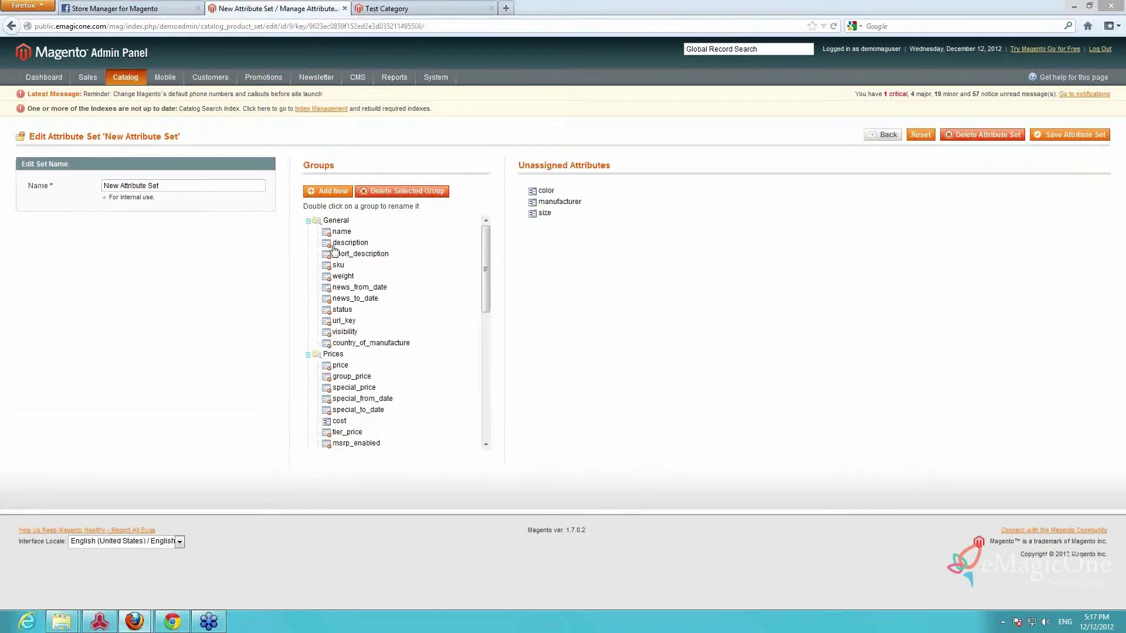
drag(545, 194, 404, 300)
drag(549, 209, 415, 305)
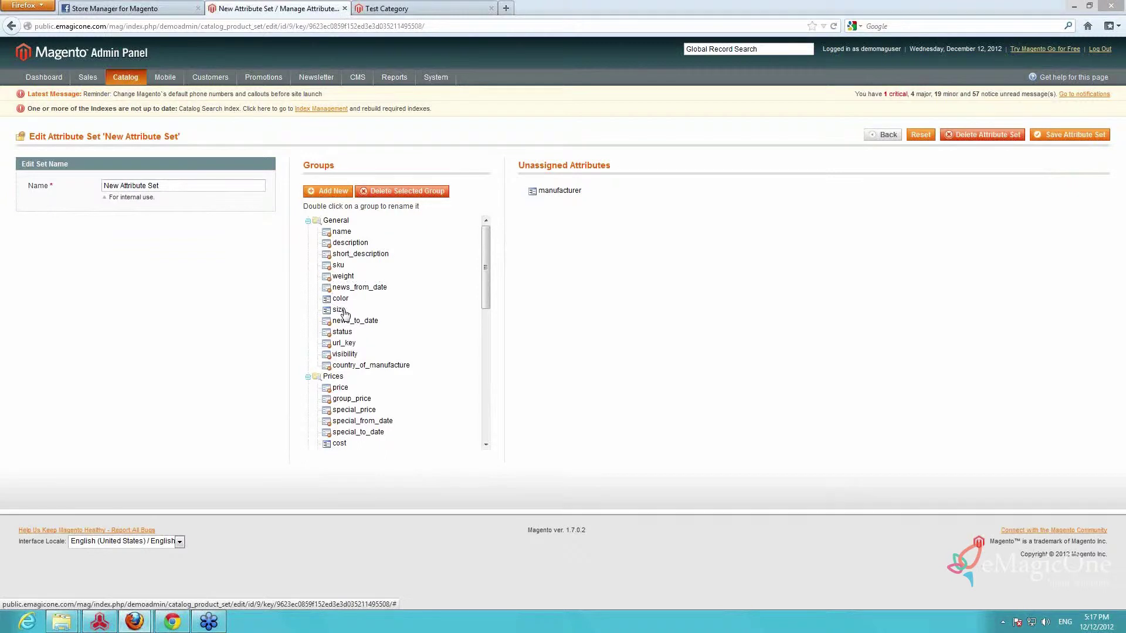
click(1056, 140)
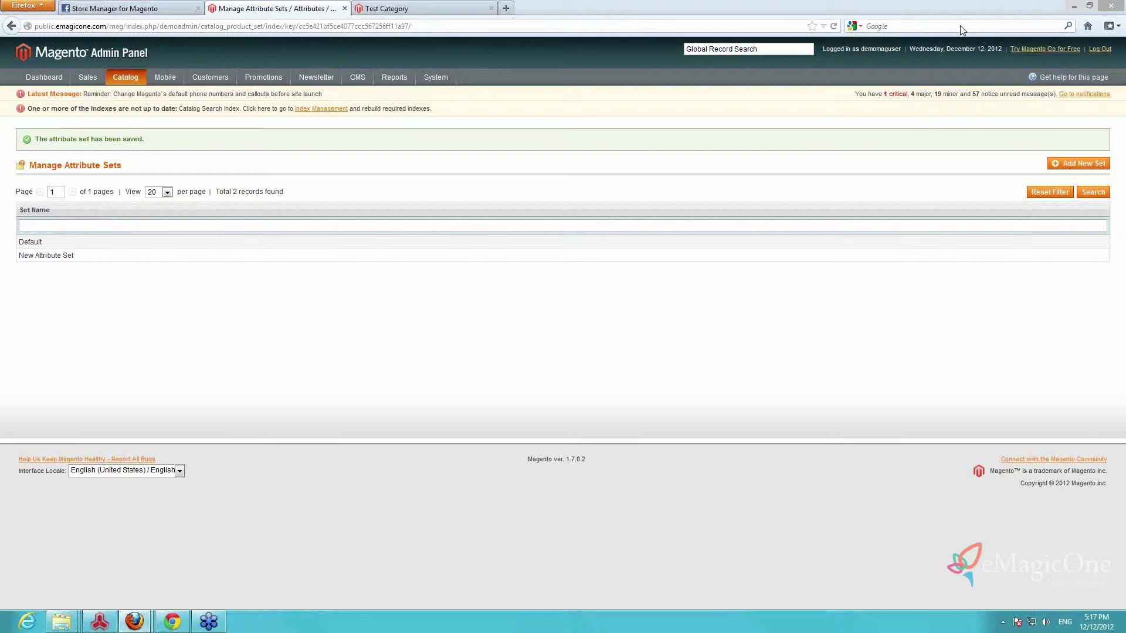
Go to Catalog > Manage Products
click(1118, 28)
mouse_move(124, 85)
click(128, 96)
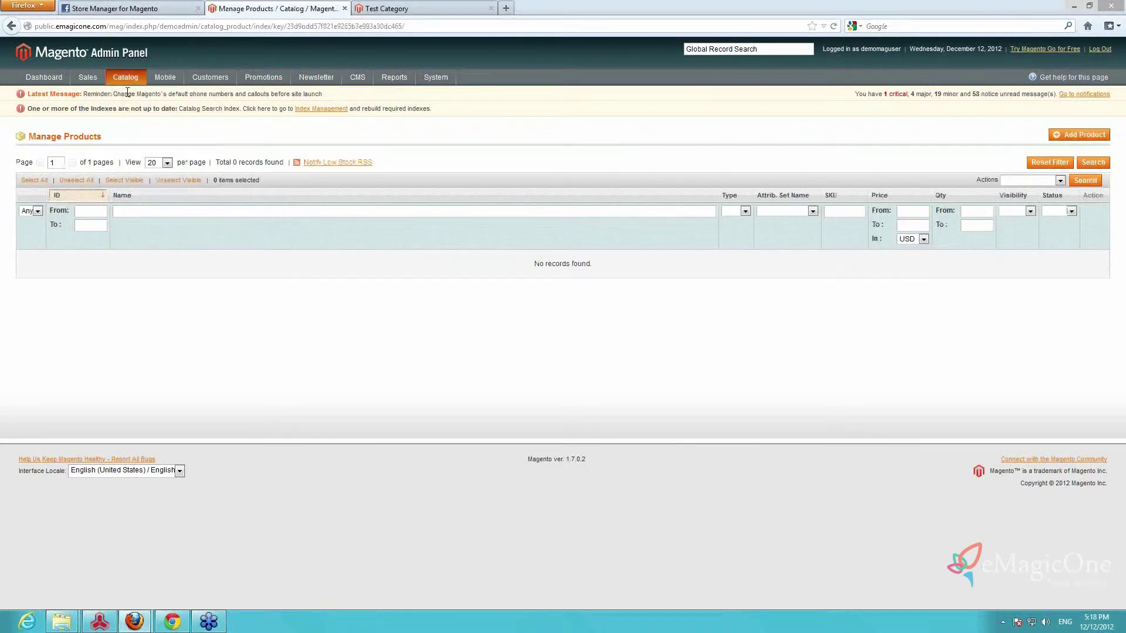
mouse_move(128, 82)
Begin a new Configurable Product using the Default attribute set
click(1080, 135)
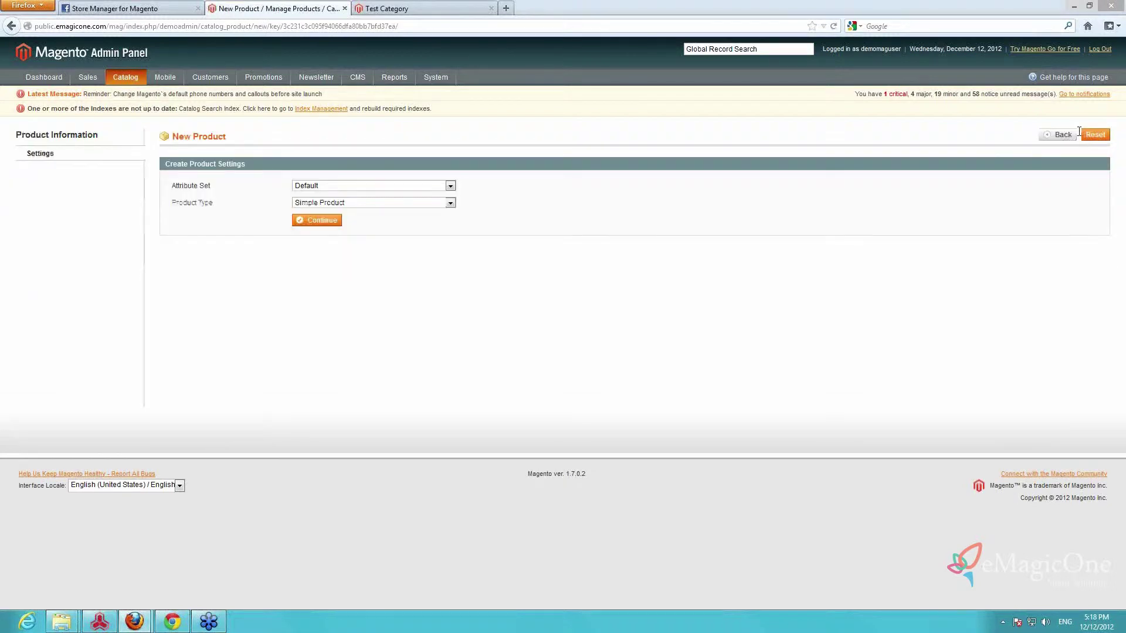
click(407, 190)
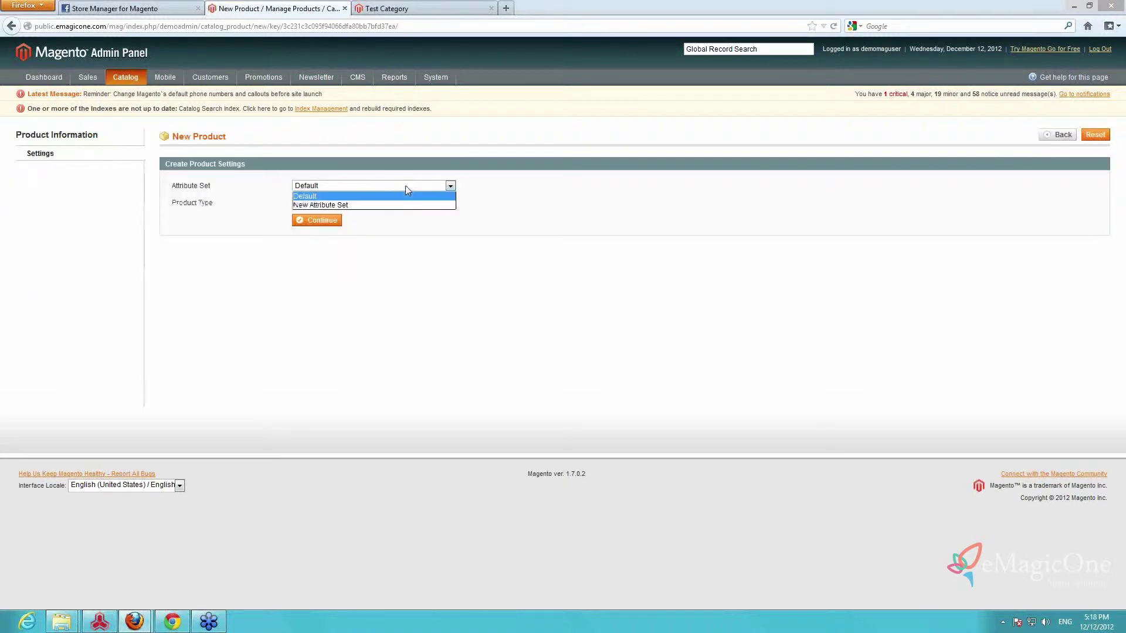
click(408, 190)
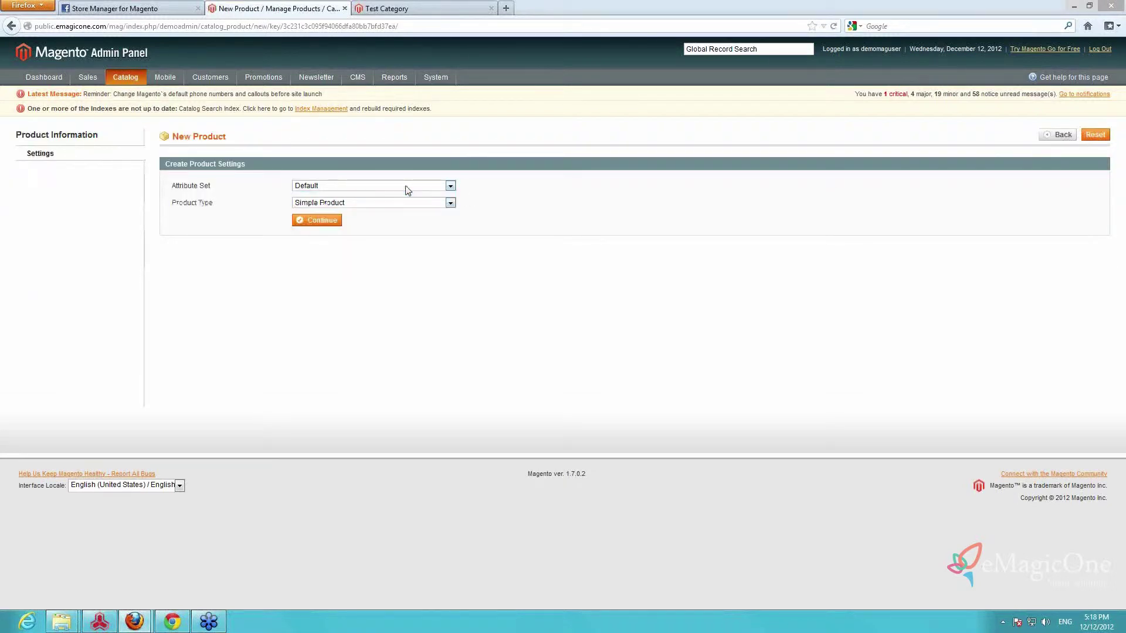
click(403, 203)
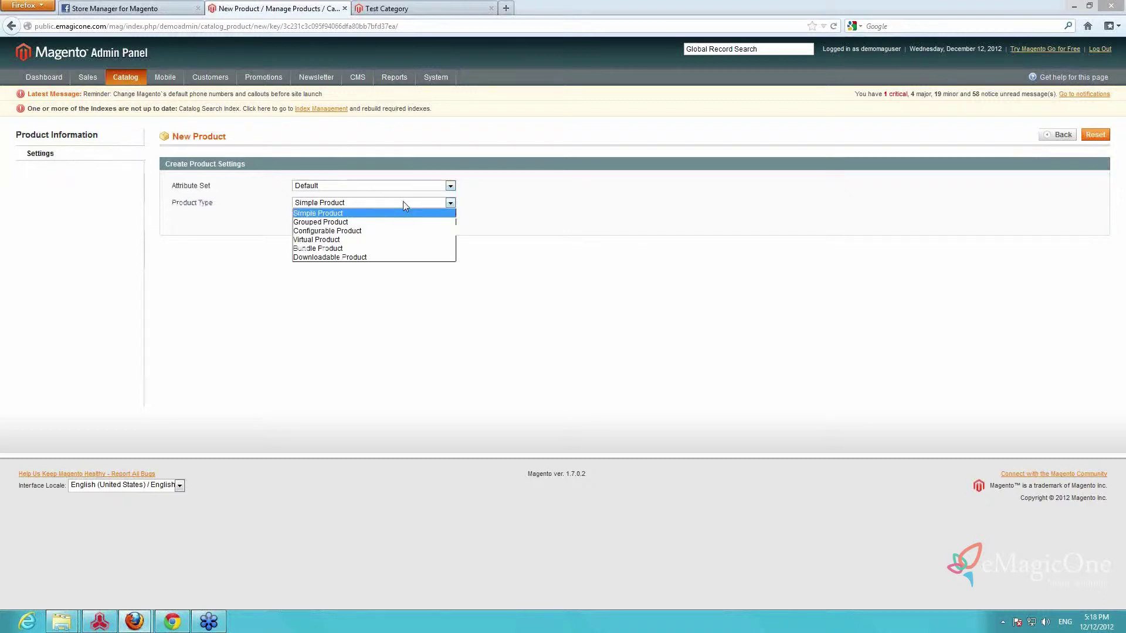
click(368, 232)
click(328, 222)
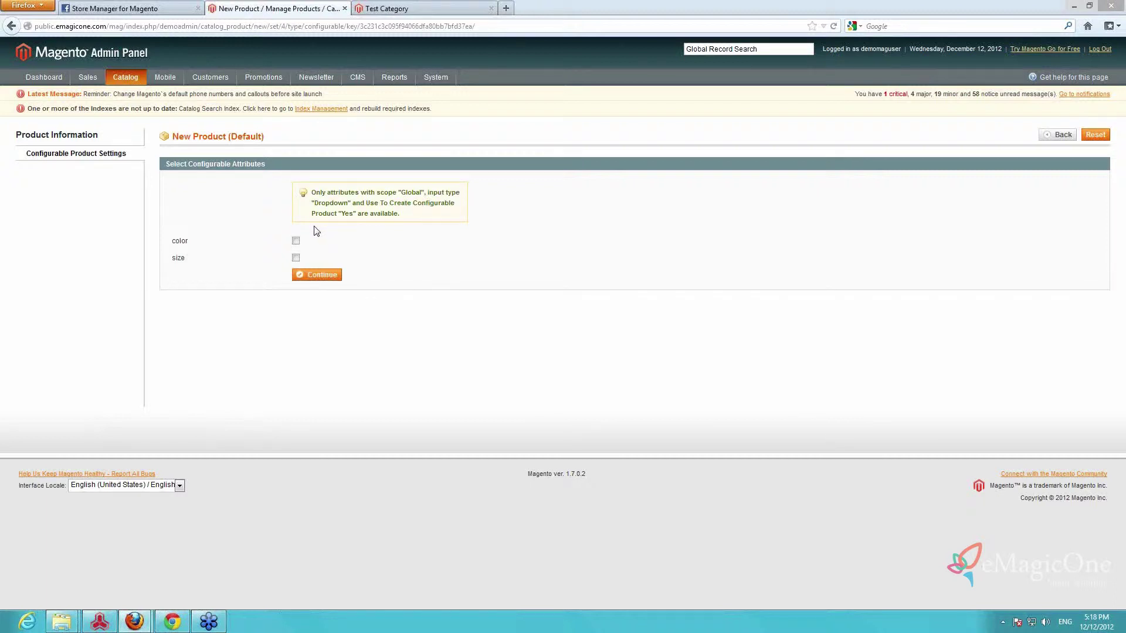
Choose color and size as the configurable attributes and continue
click(296, 241)
click(296, 259)
click(320, 279)
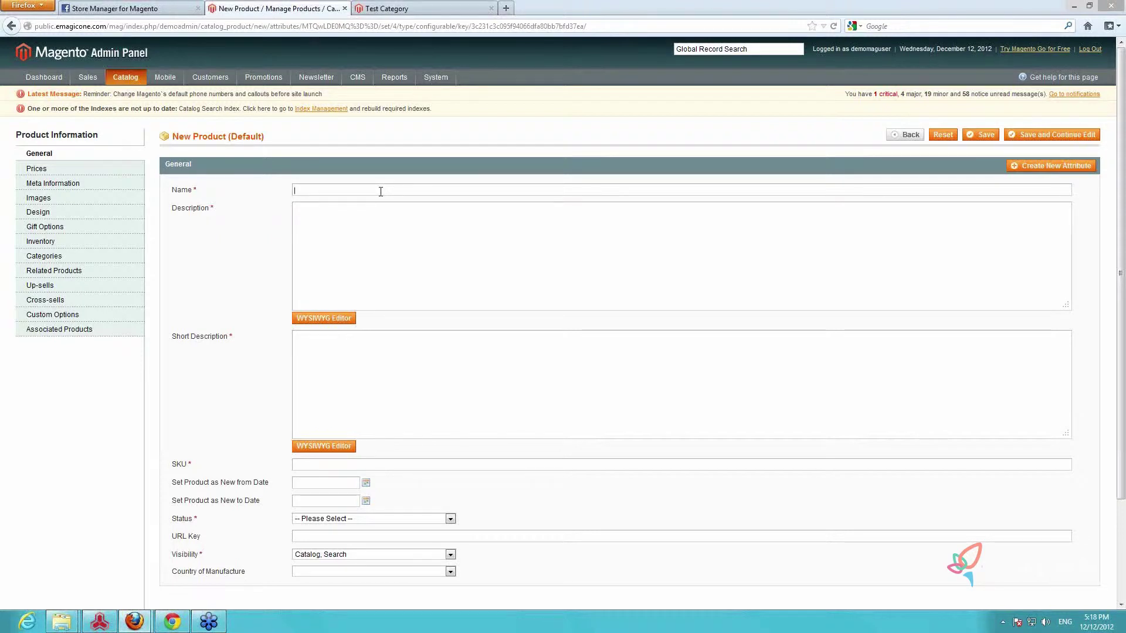
Name the product 'Tshirt', reuse it as description and short description, and set SKU 'tshirt'
text(t)
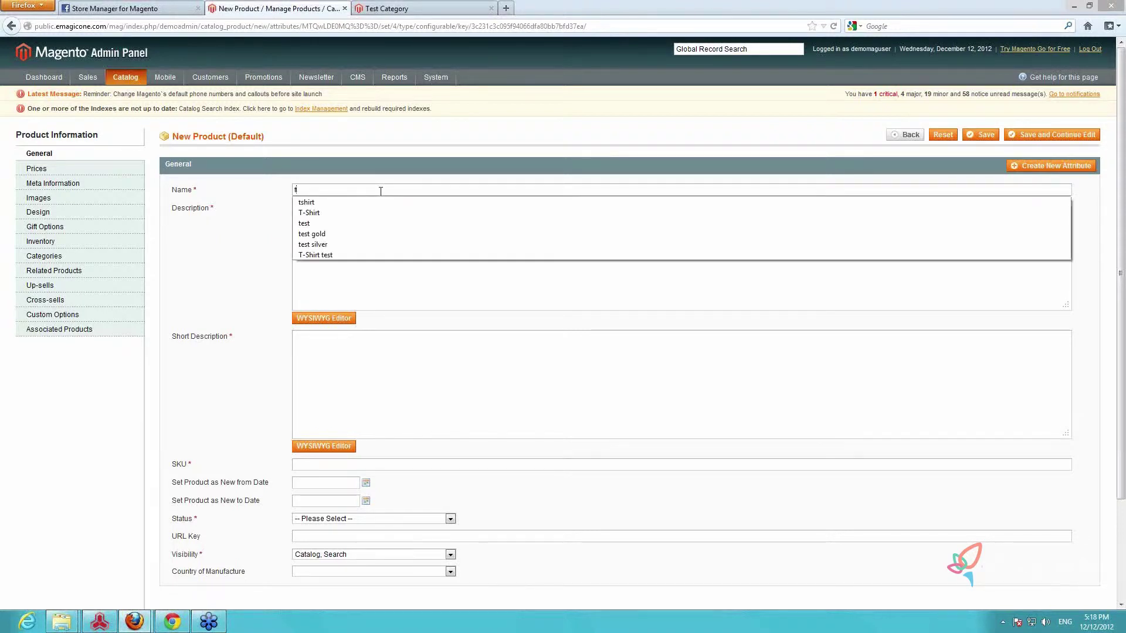
text(shirt)
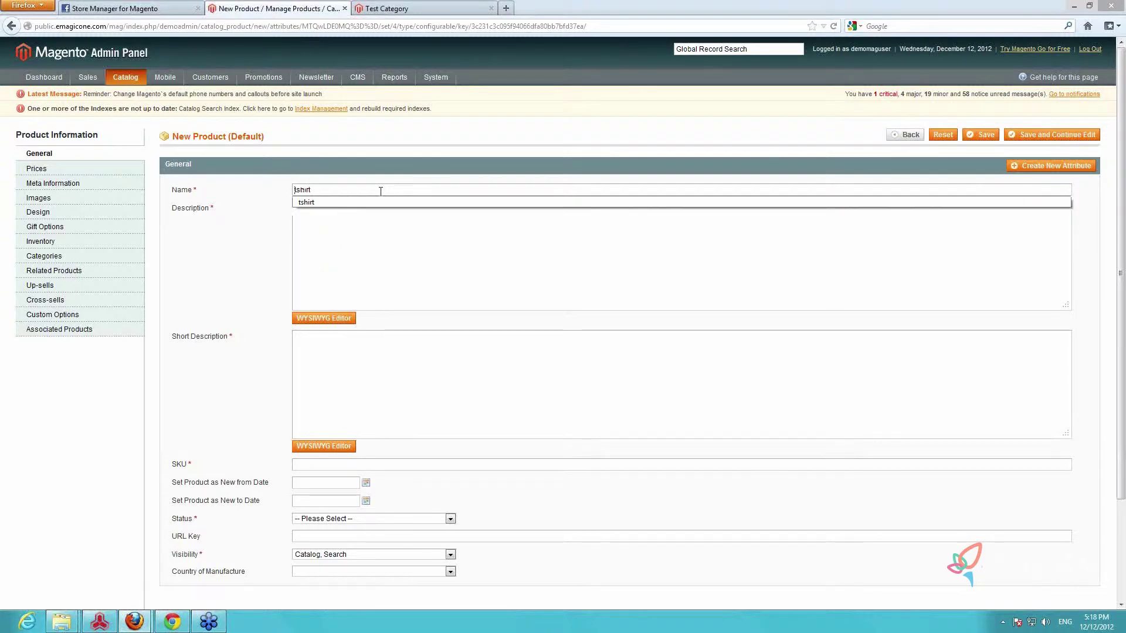
key(Delete)
text(T)
key(ctrl+a)
key(ctrl+c)
click(377, 231)
key(ctrl+v)
click(372, 349)
key(ctrl+v)
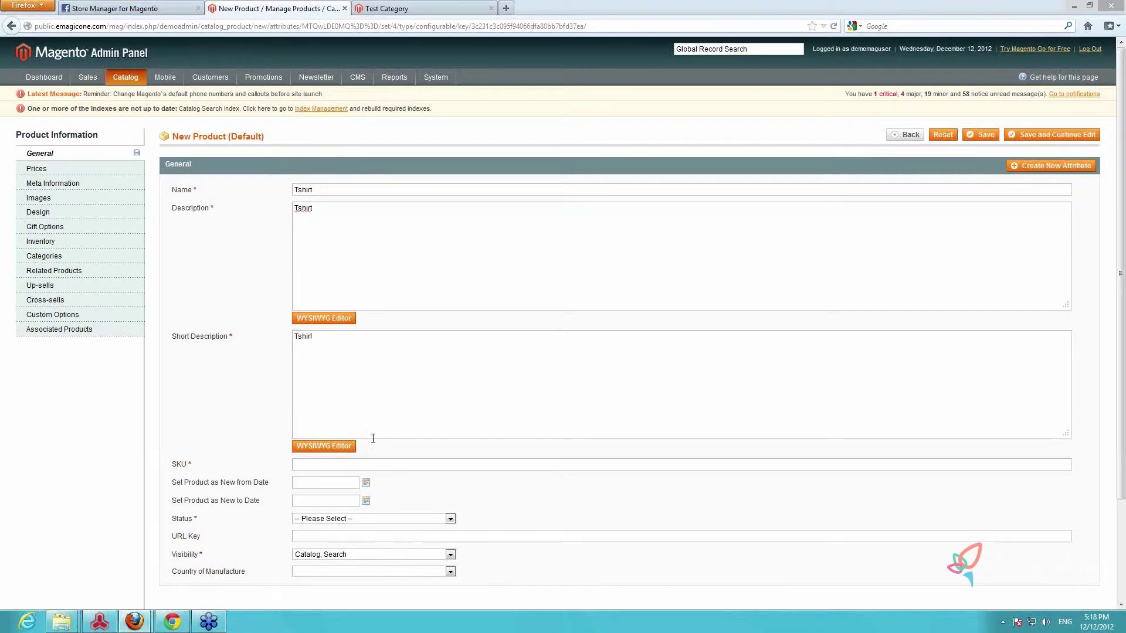
click(379, 463)
key(ctrl+v)
key(Down)
key(Return)
Set Status to Enabled and keep Visibility as 'Catalog, Search'
scroll(418, 443, down, 3)
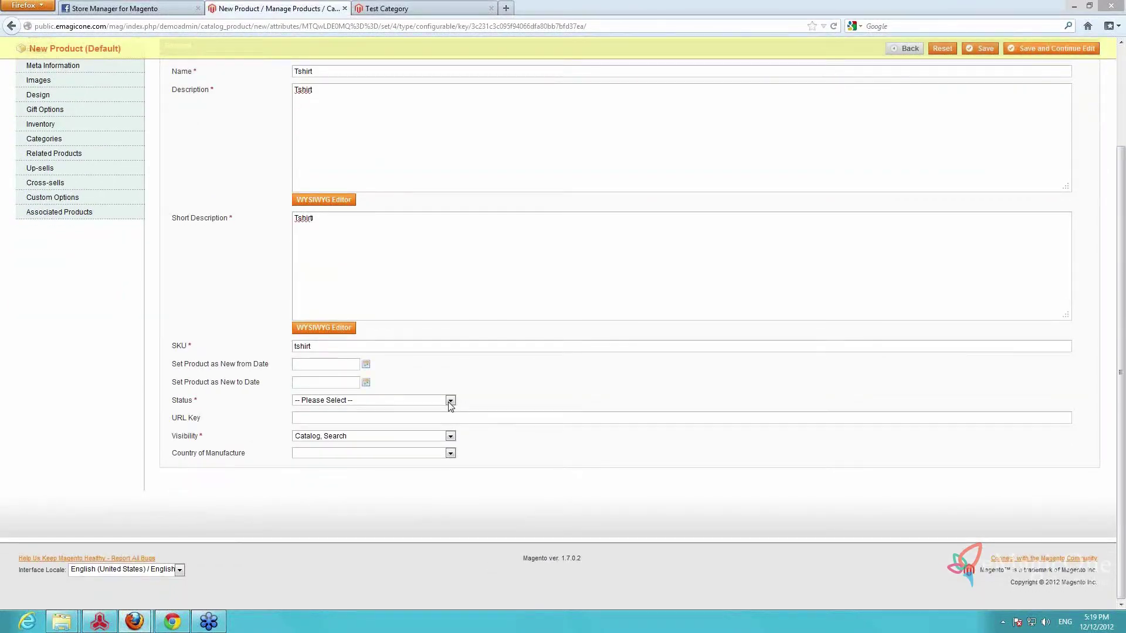
click(450, 402)
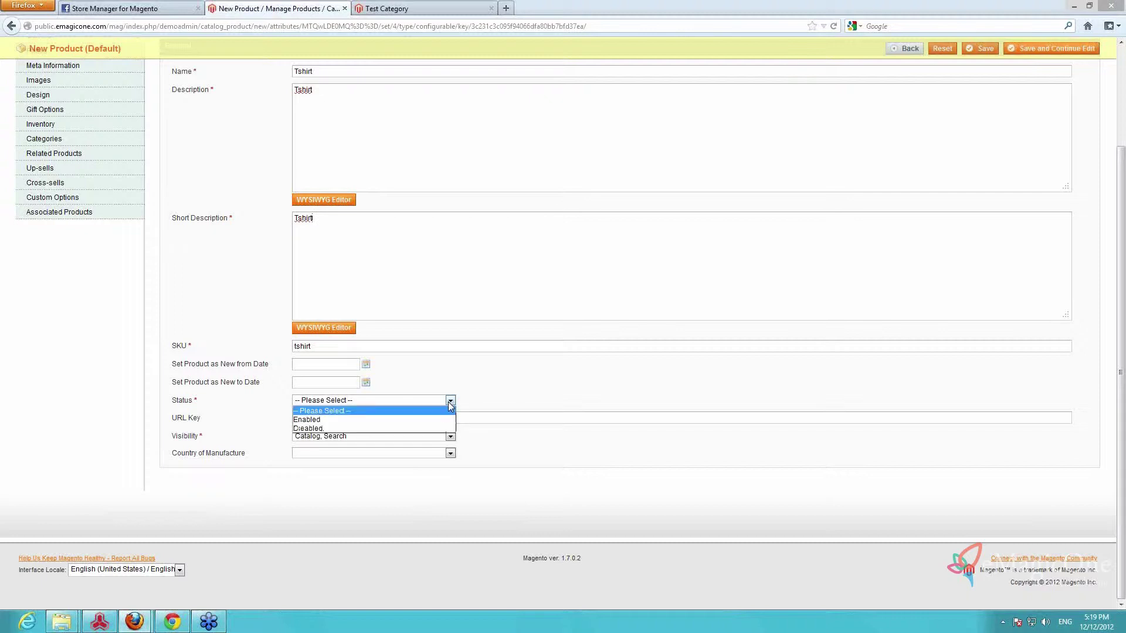
click(330, 419)
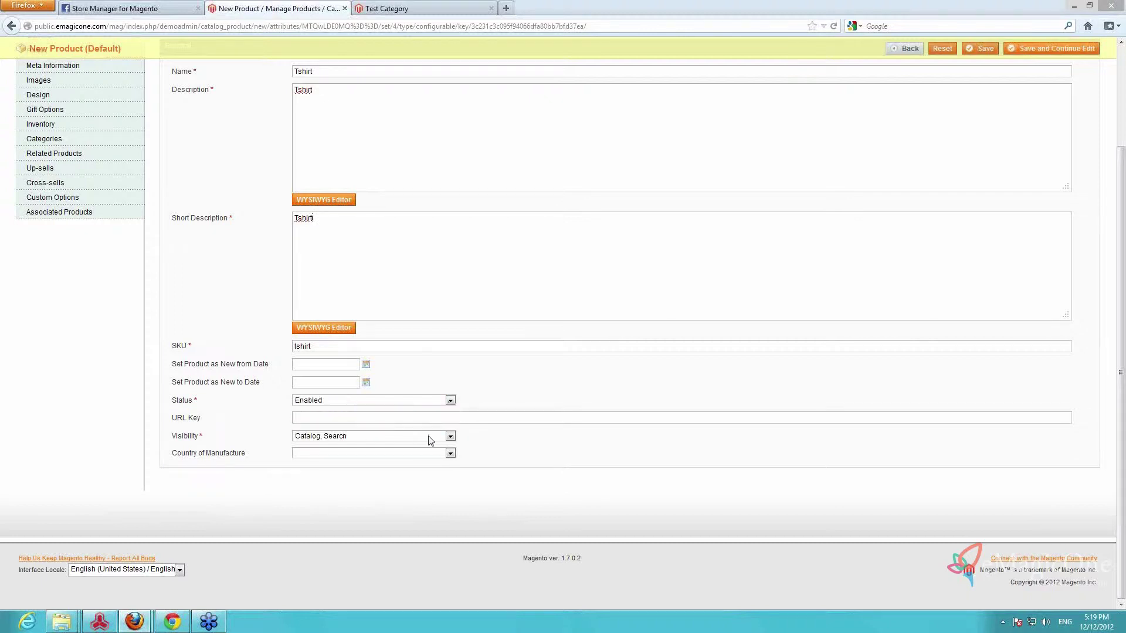
click(451, 438)
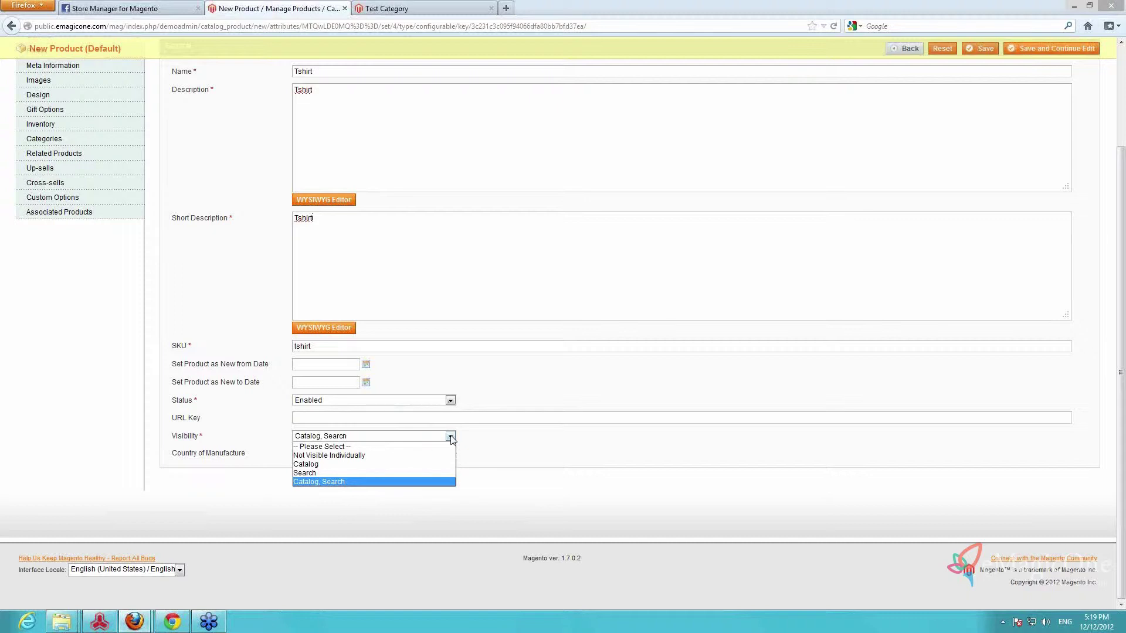
click(451, 438)
scroll(132, 310, up, 2)
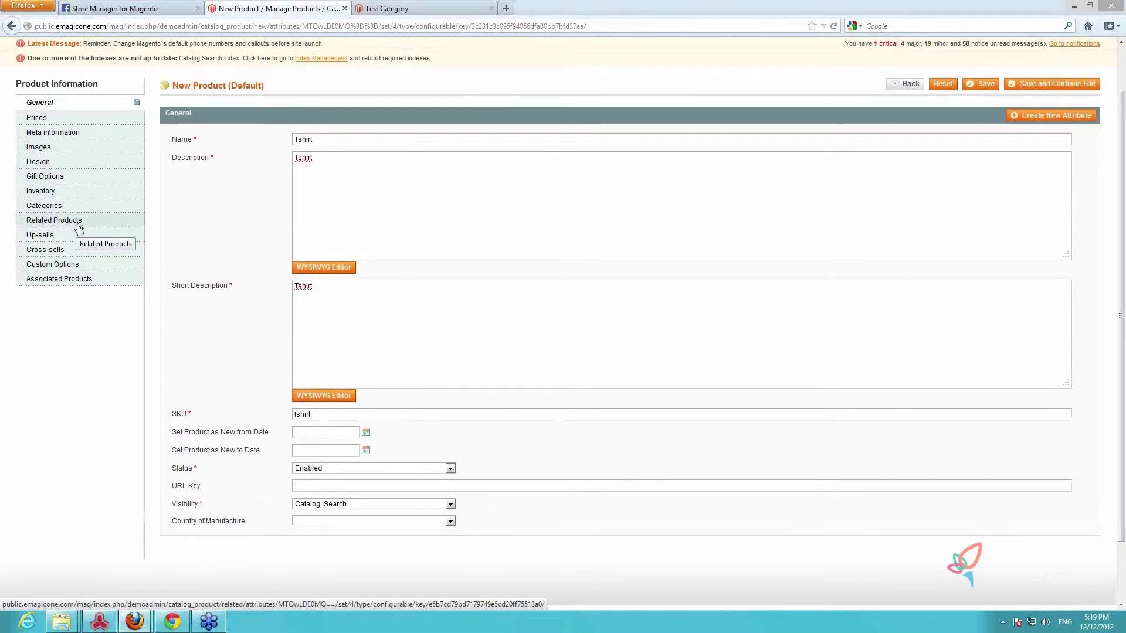
Set the price to 100 with Tax Class None
click(79, 121)
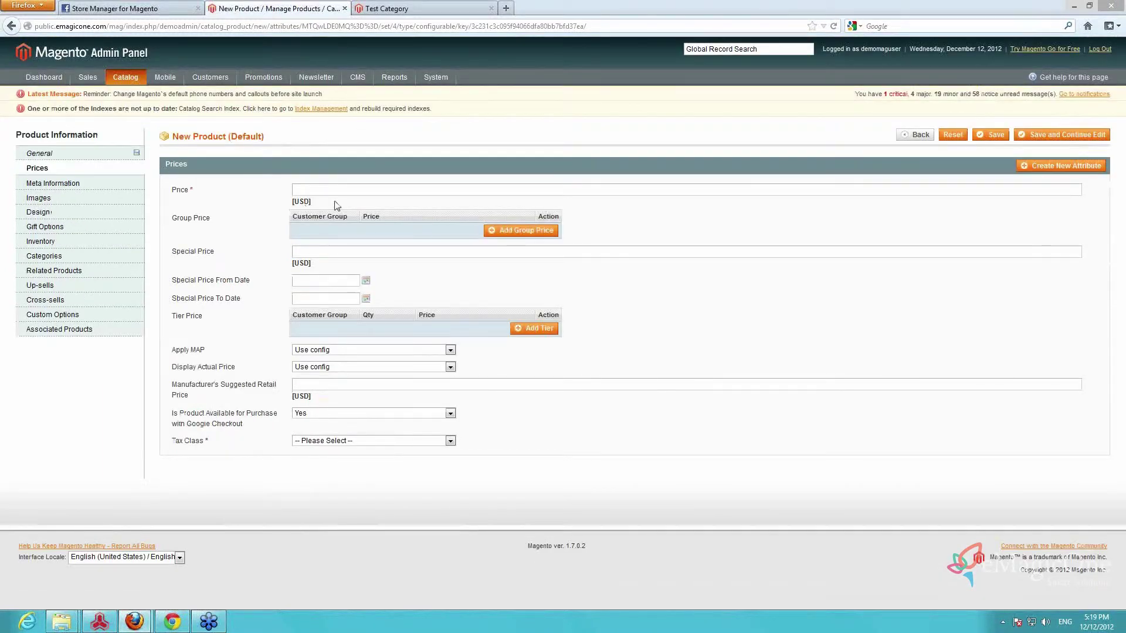
text(100)
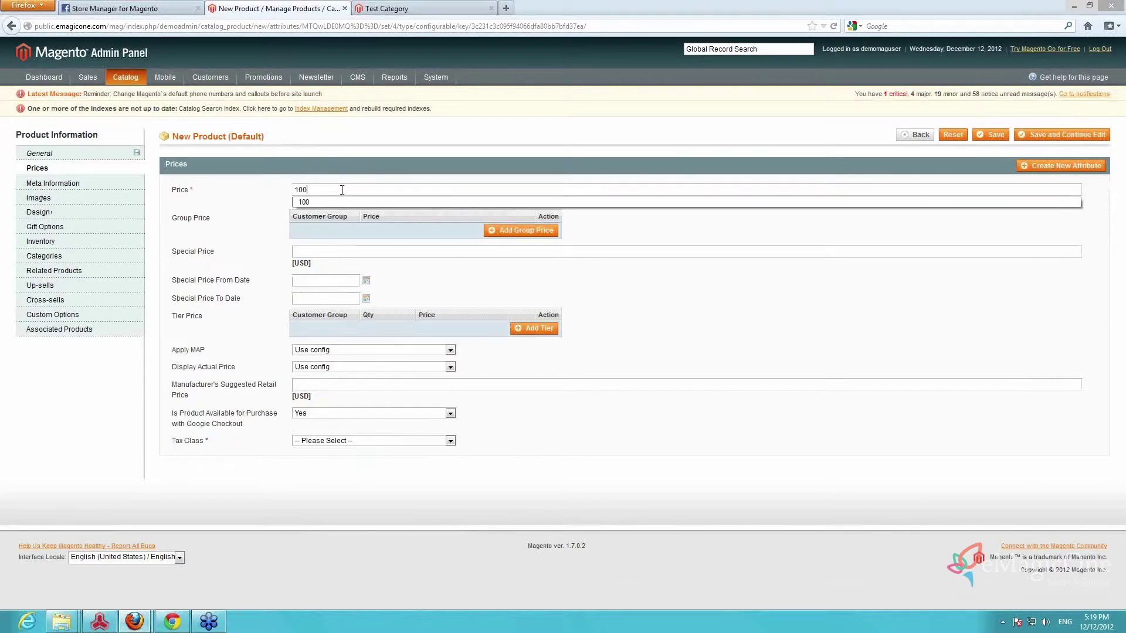
click(342, 154)
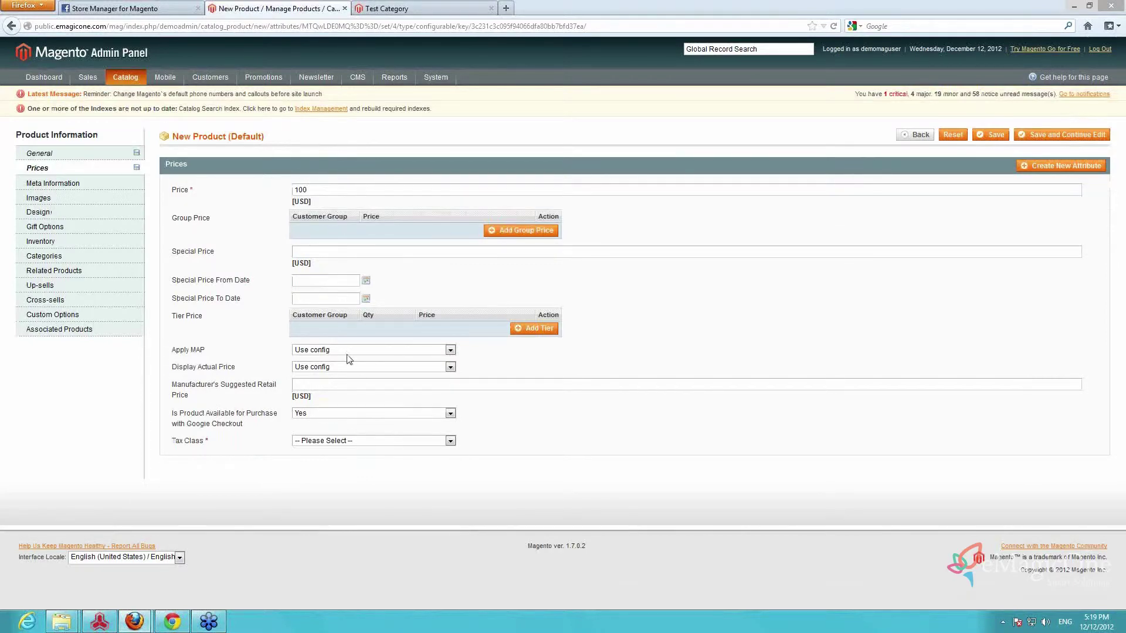
click(368, 441)
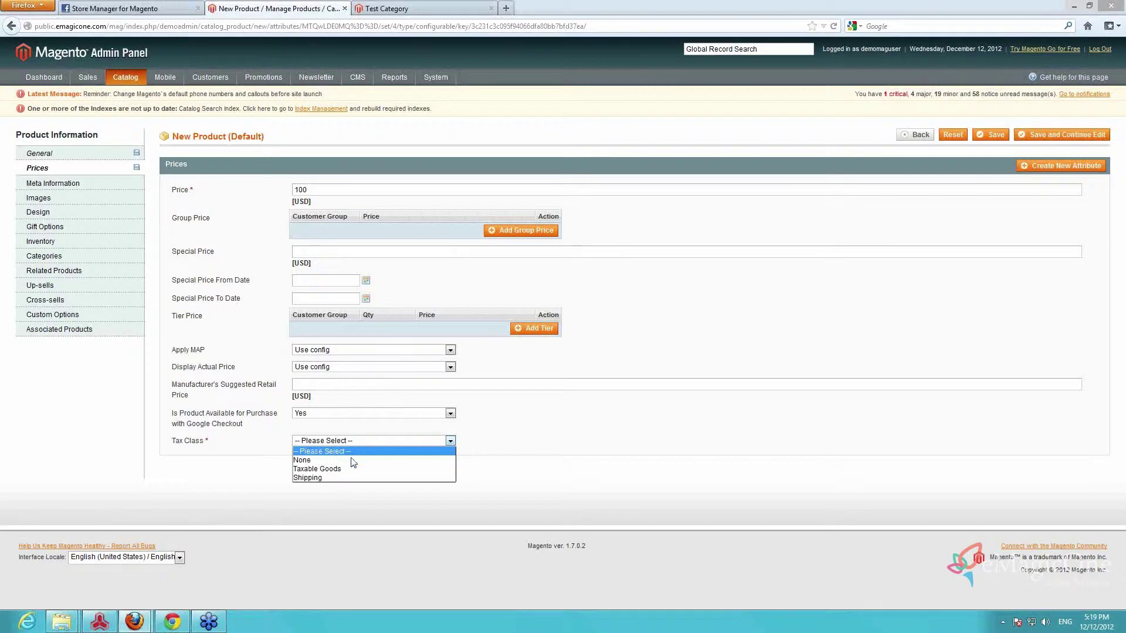
click(352, 463)
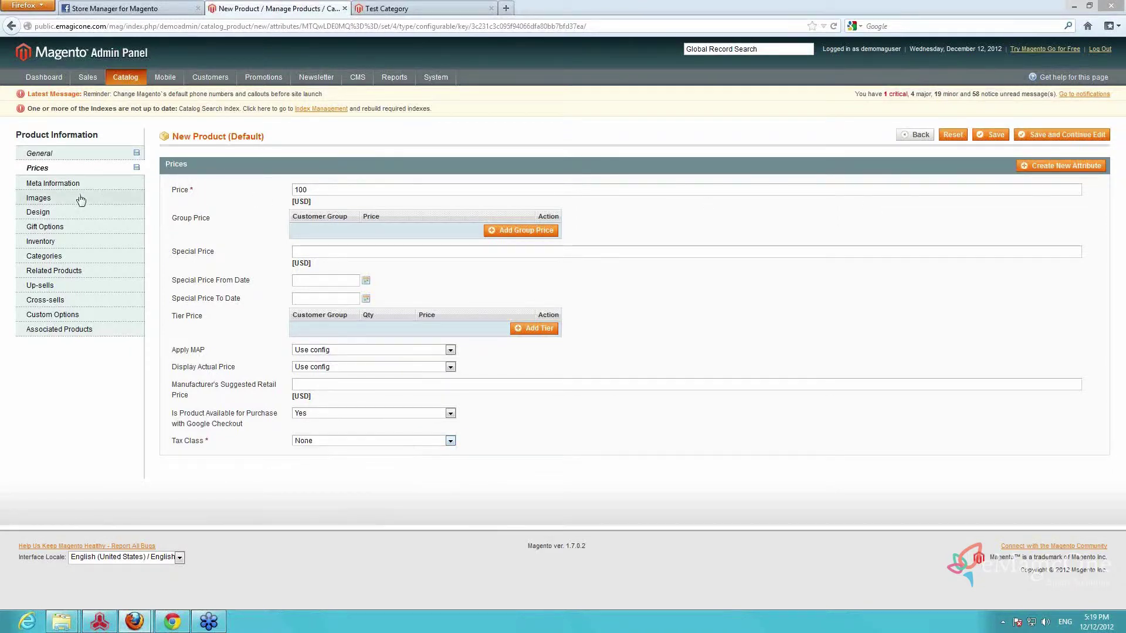
Set Stock Availability to In Stock in the Inventory settings
click(51, 243)
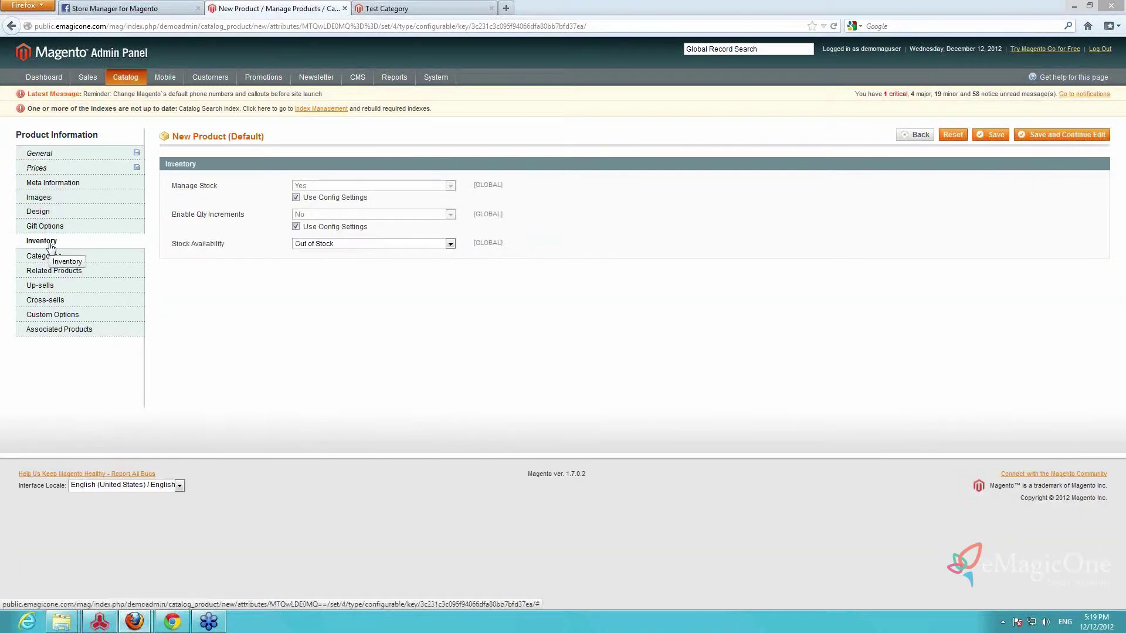
click(369, 245)
click(334, 254)
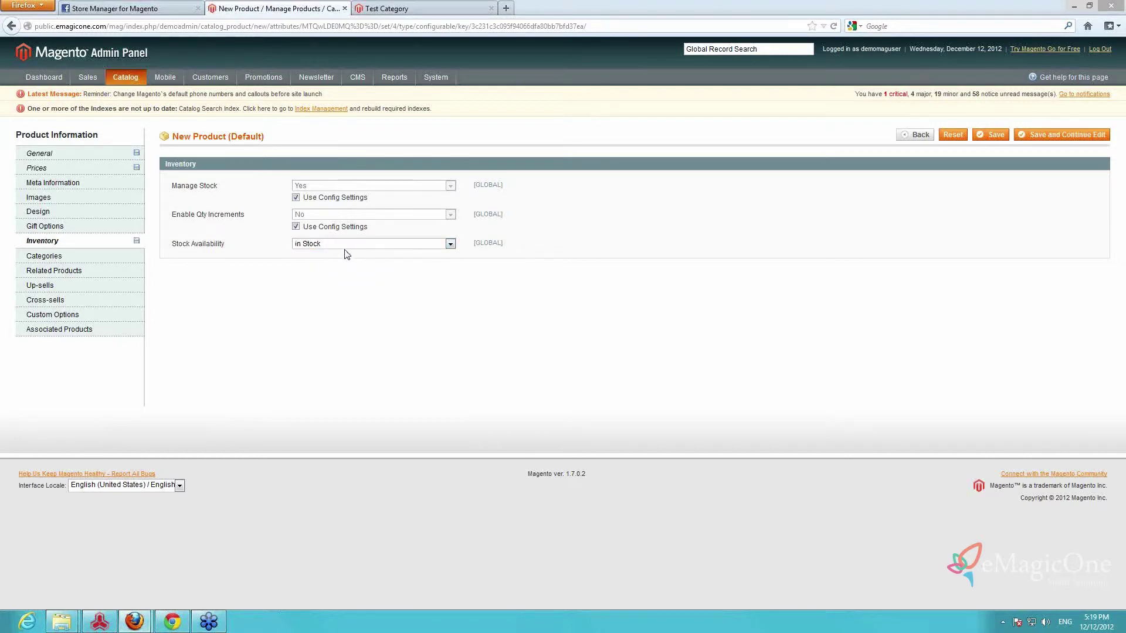
click(89, 259)
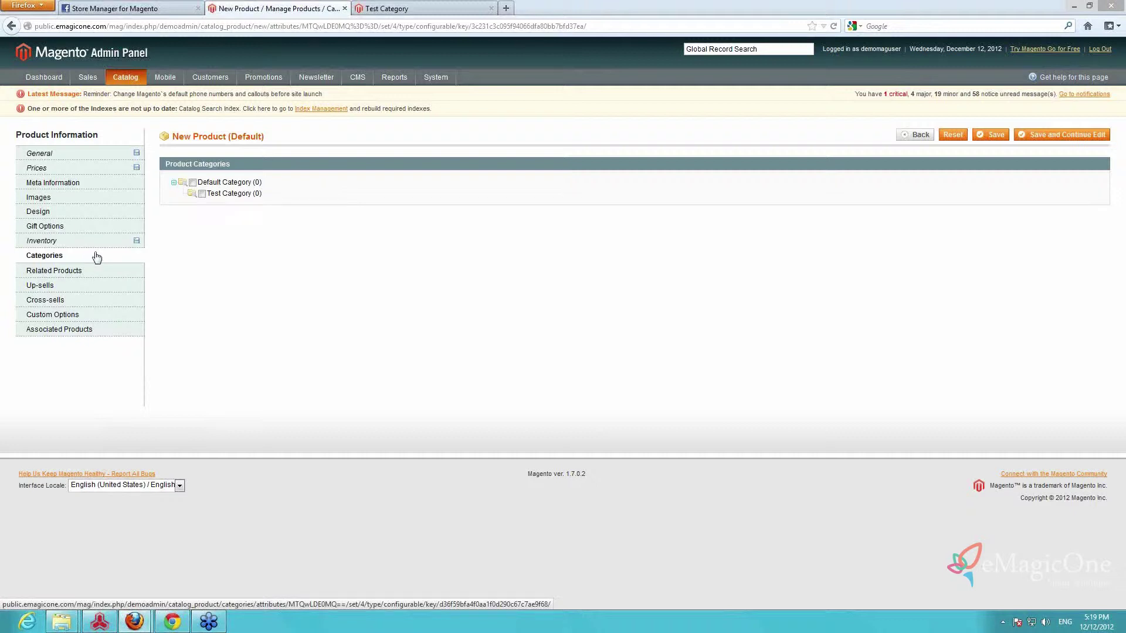
Tick Test Category for the Tshirt and bring up the Associated Products configuration
click(202, 194)
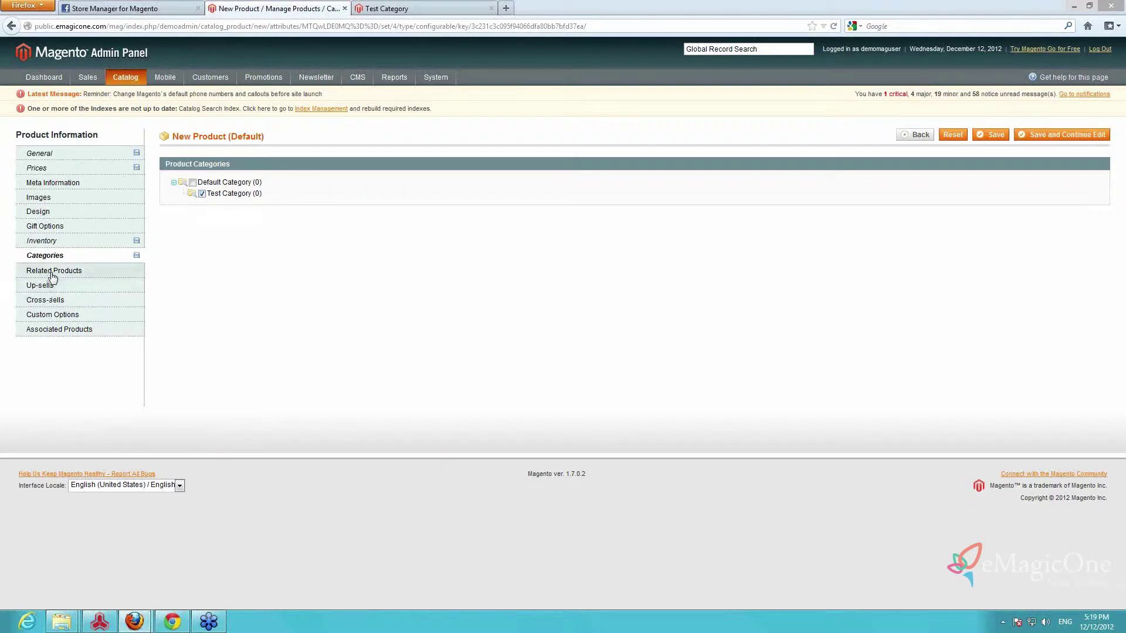
click(60, 330)
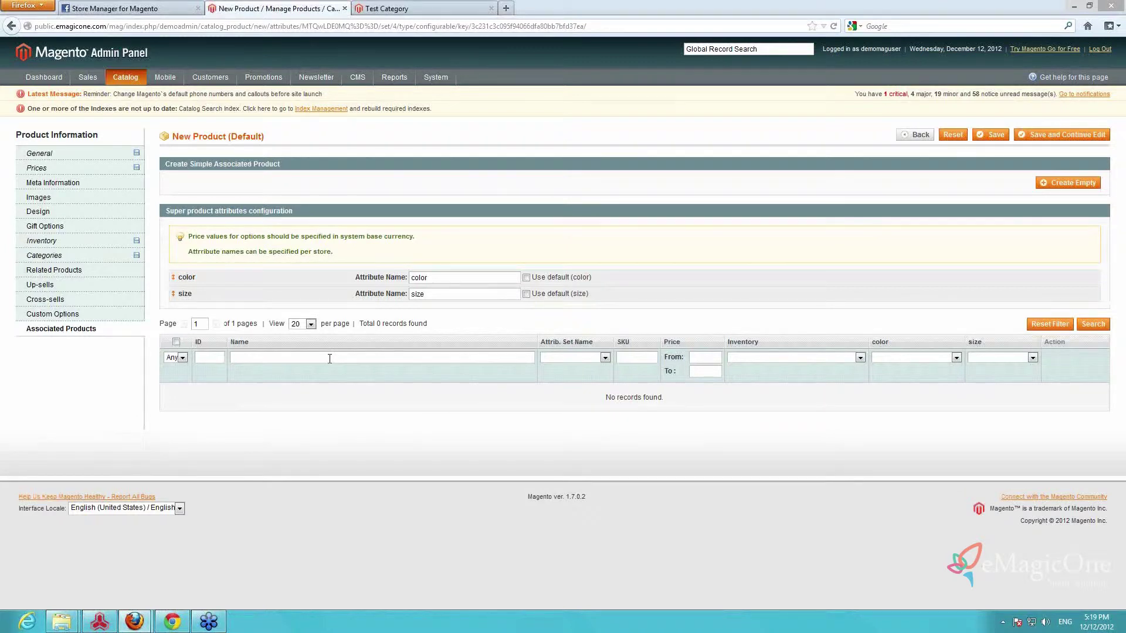
Save the Tshirt, then quick-create an Enabled, Not Visible Individually white size l variant, qty 10
click(1055, 137)
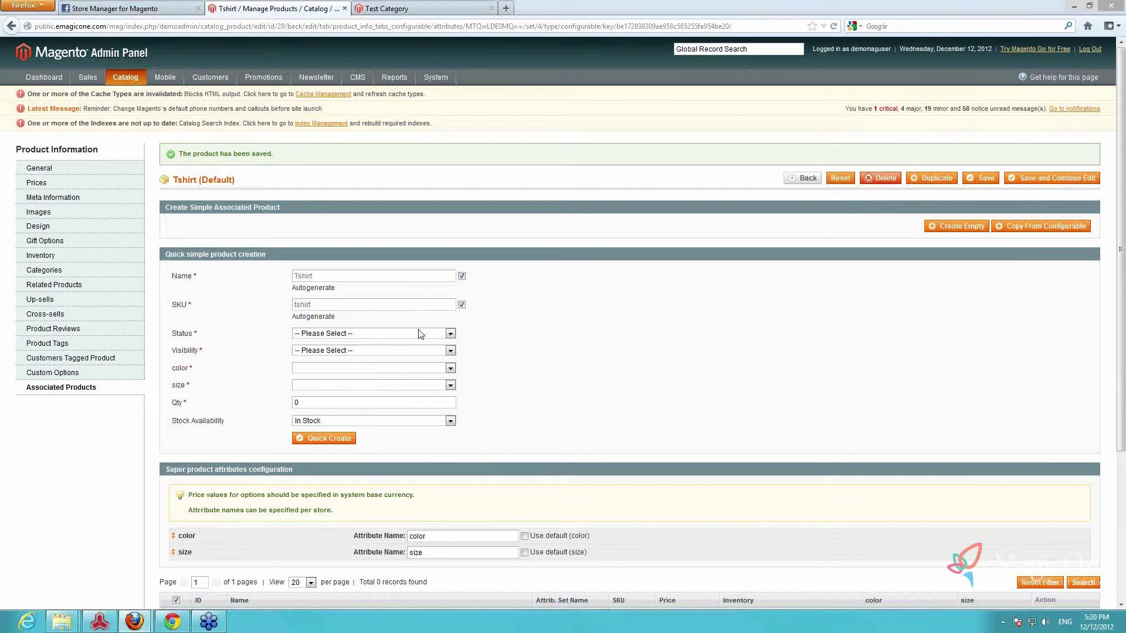
click(450, 334)
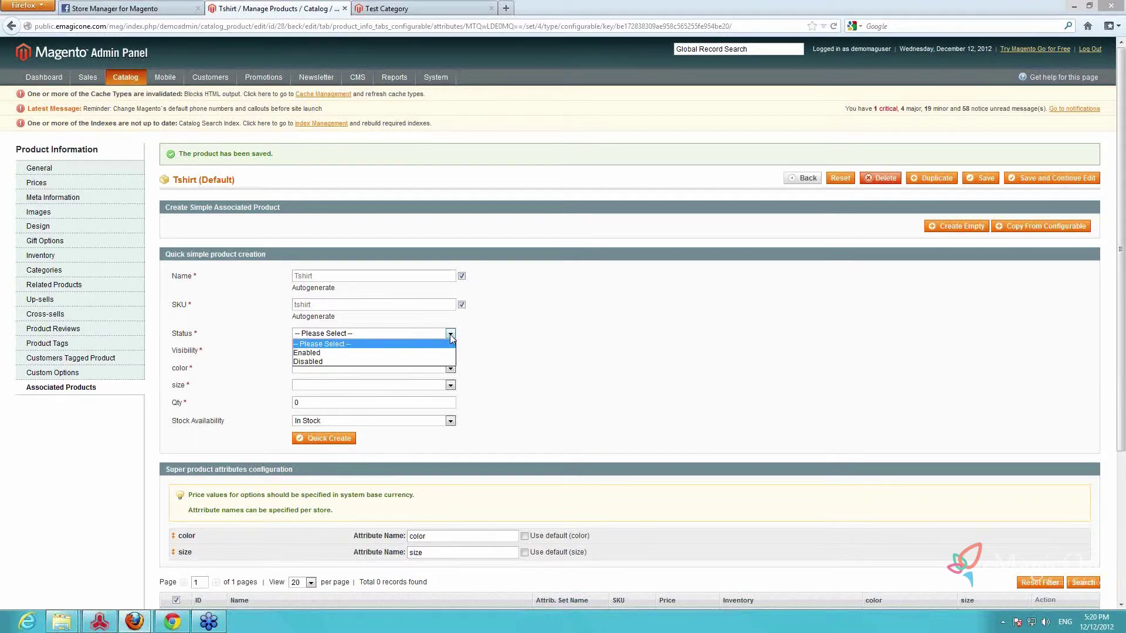
click(352, 353)
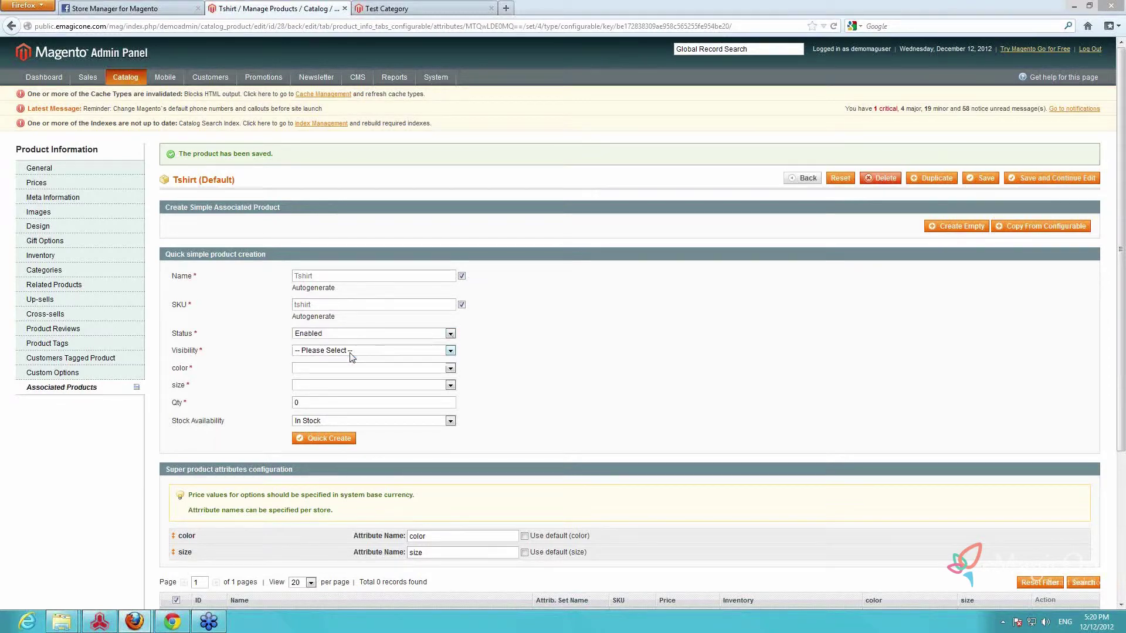
click(380, 350)
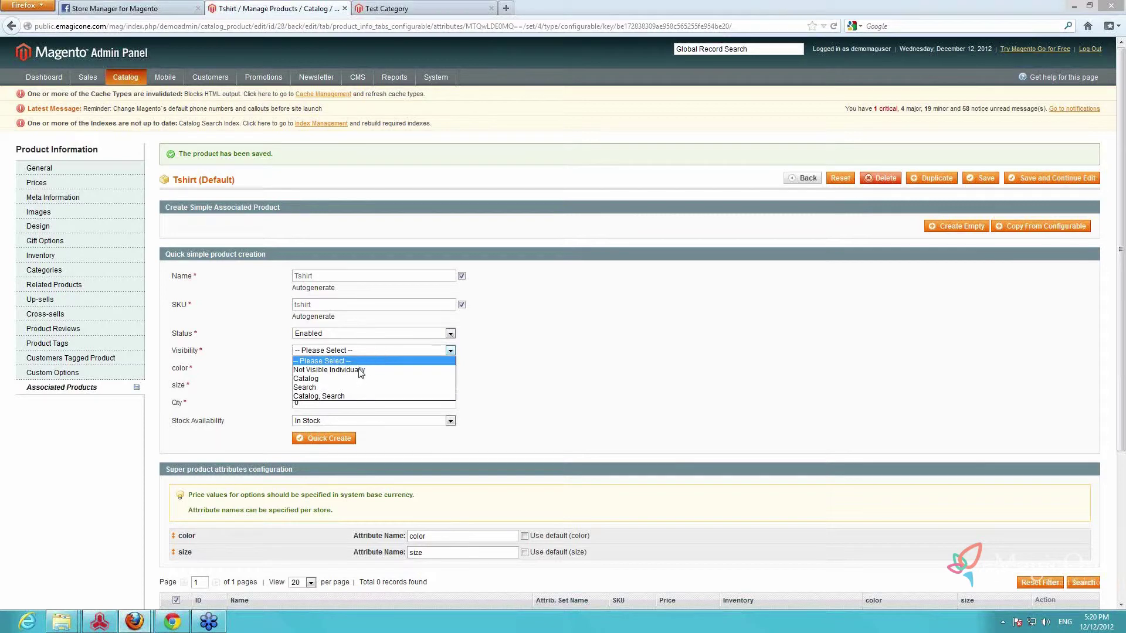
click(360, 370)
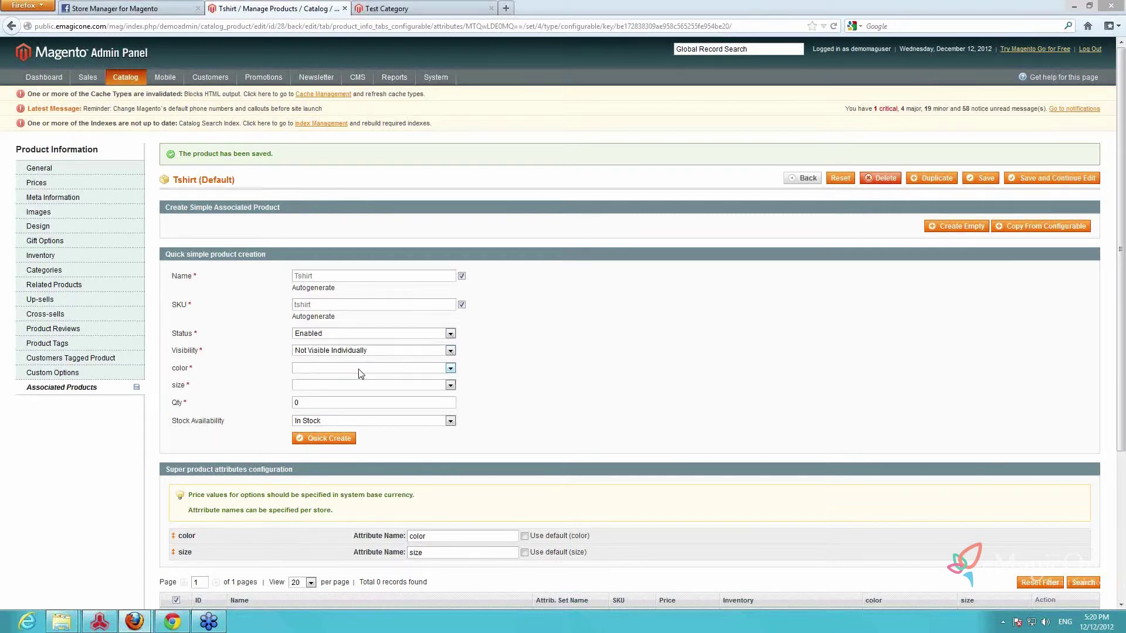
click(358, 369)
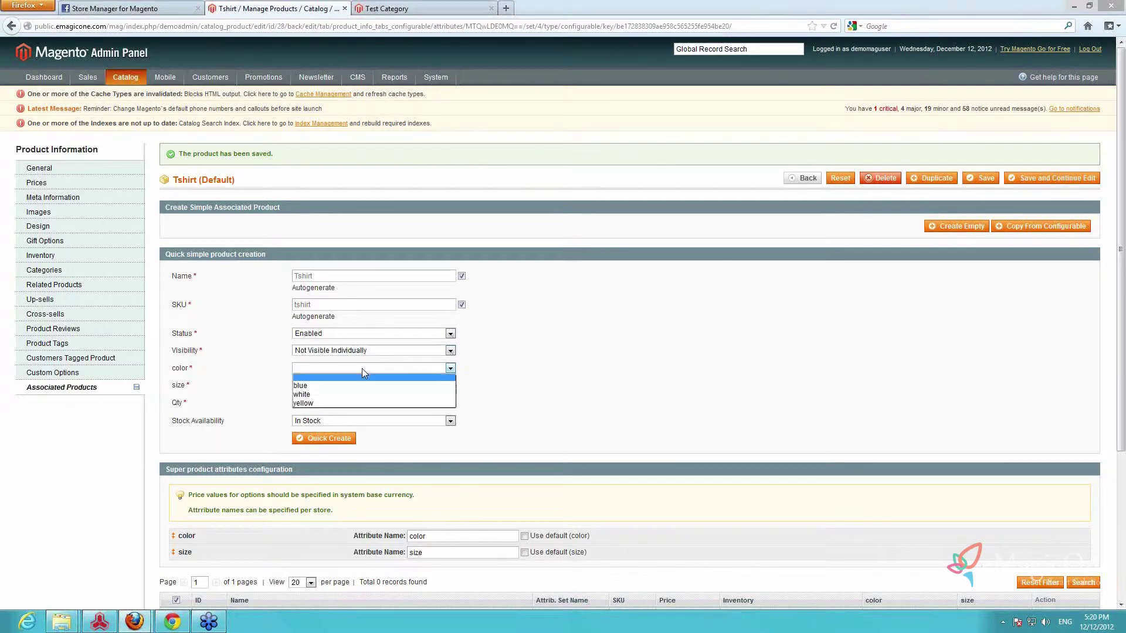
click(330, 394)
click(329, 398)
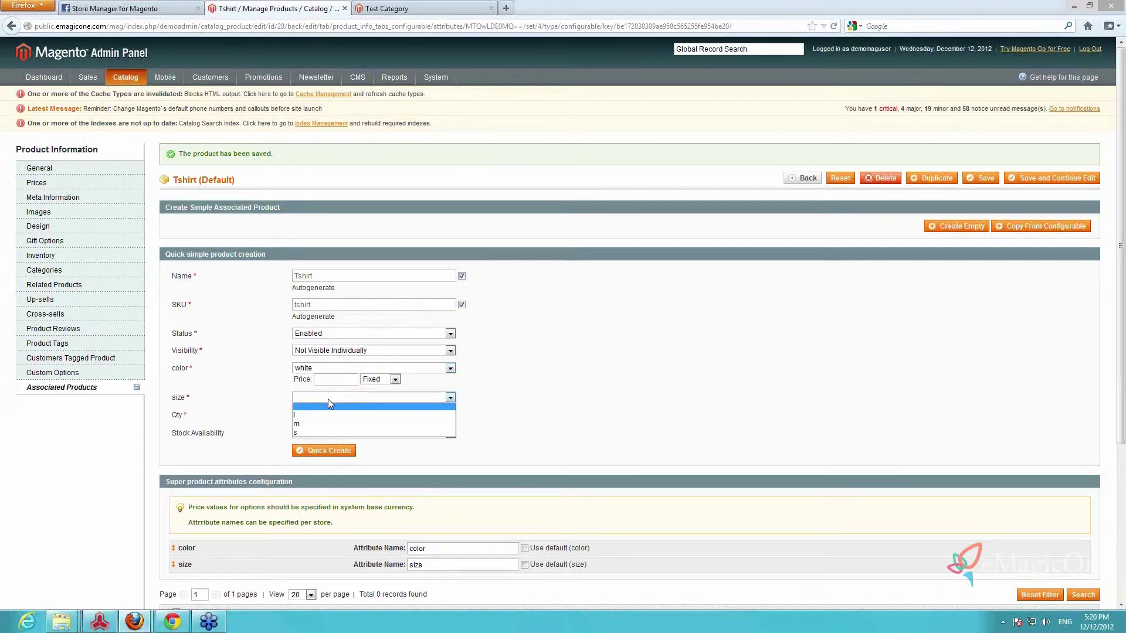
click(316, 414)
double_click(325, 426)
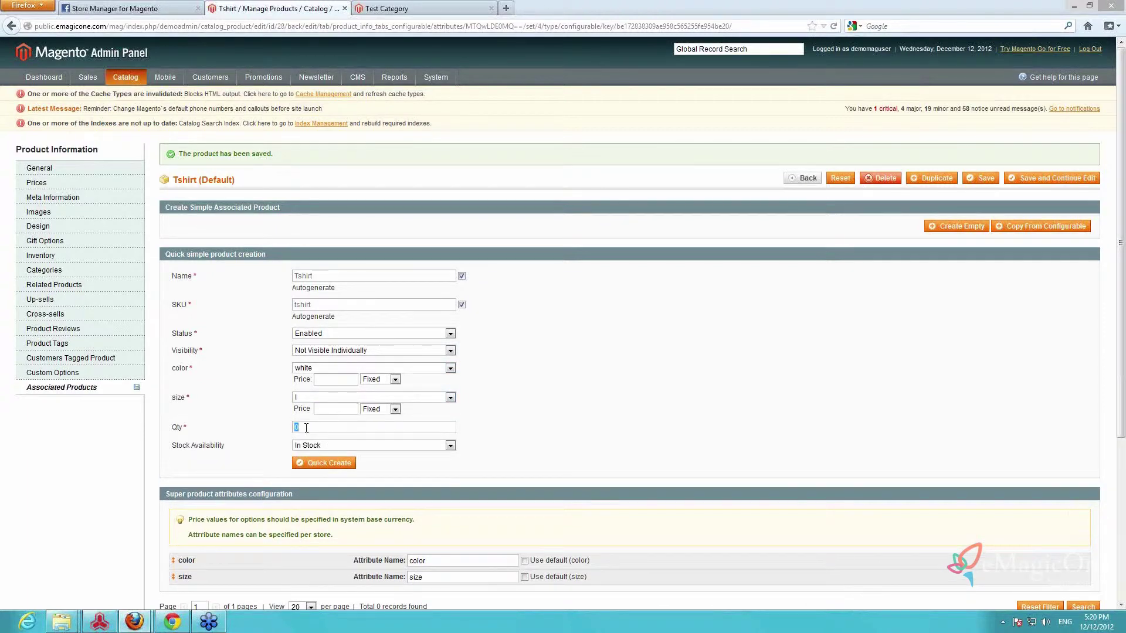
text(10)
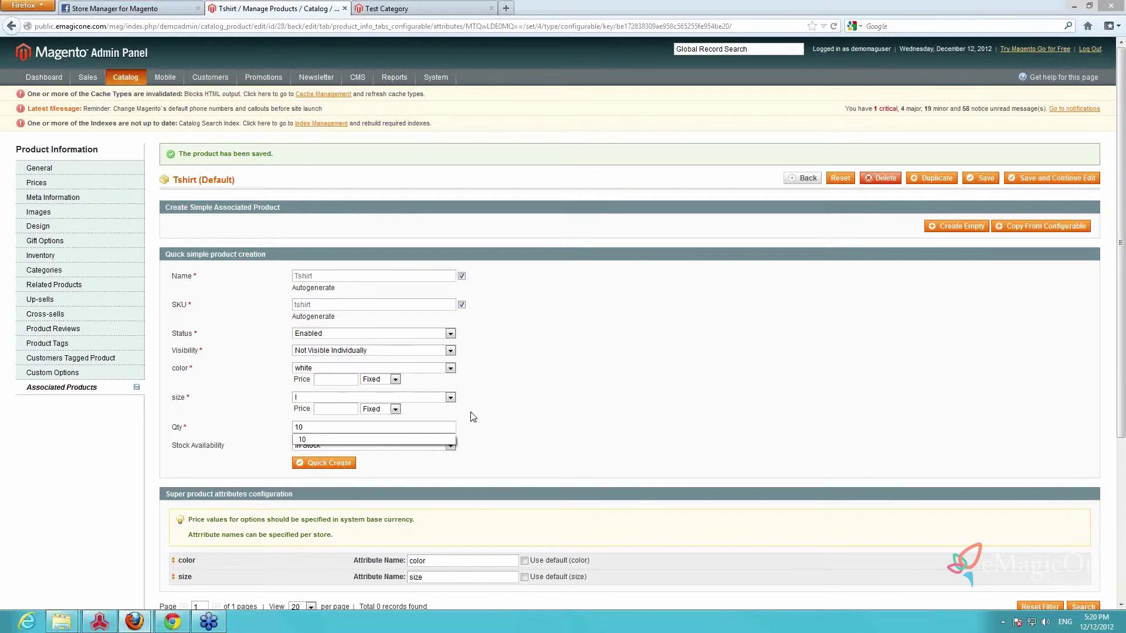
key(Escape)
click(330, 464)
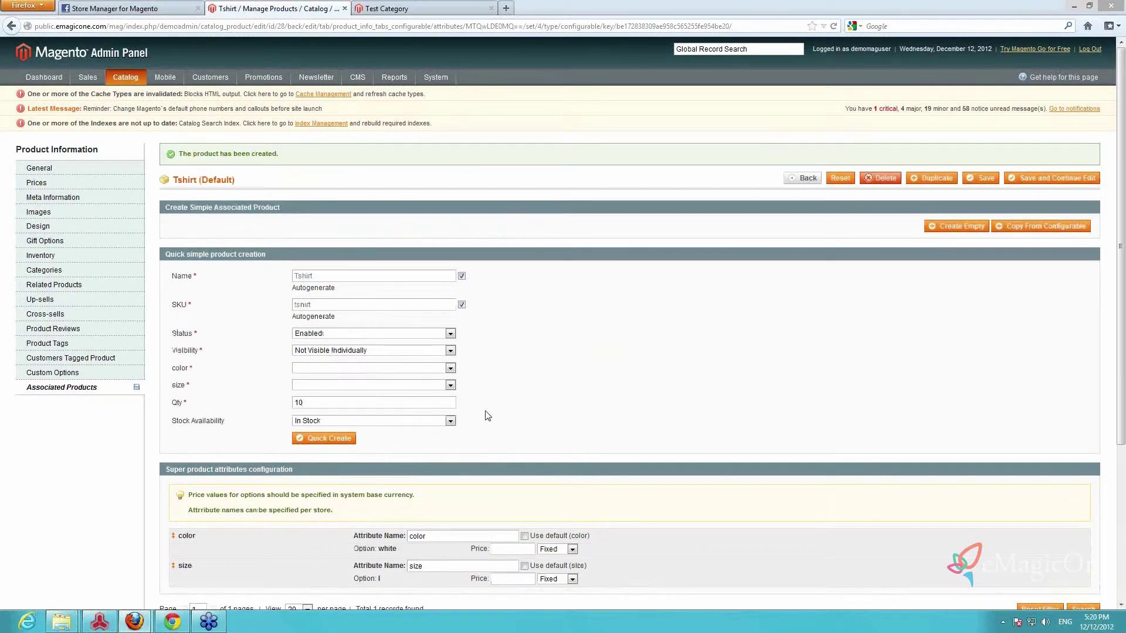
Quick-create the white size m and white size s variants
click(361, 368)
click(324, 397)
click(330, 385)
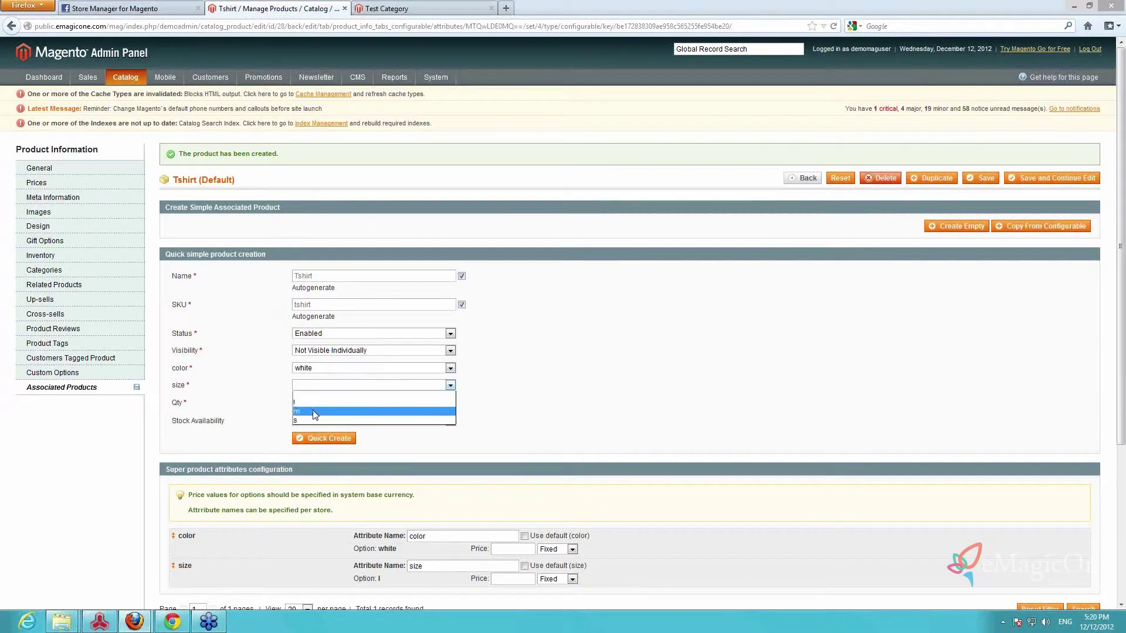
click(319, 411)
click(344, 452)
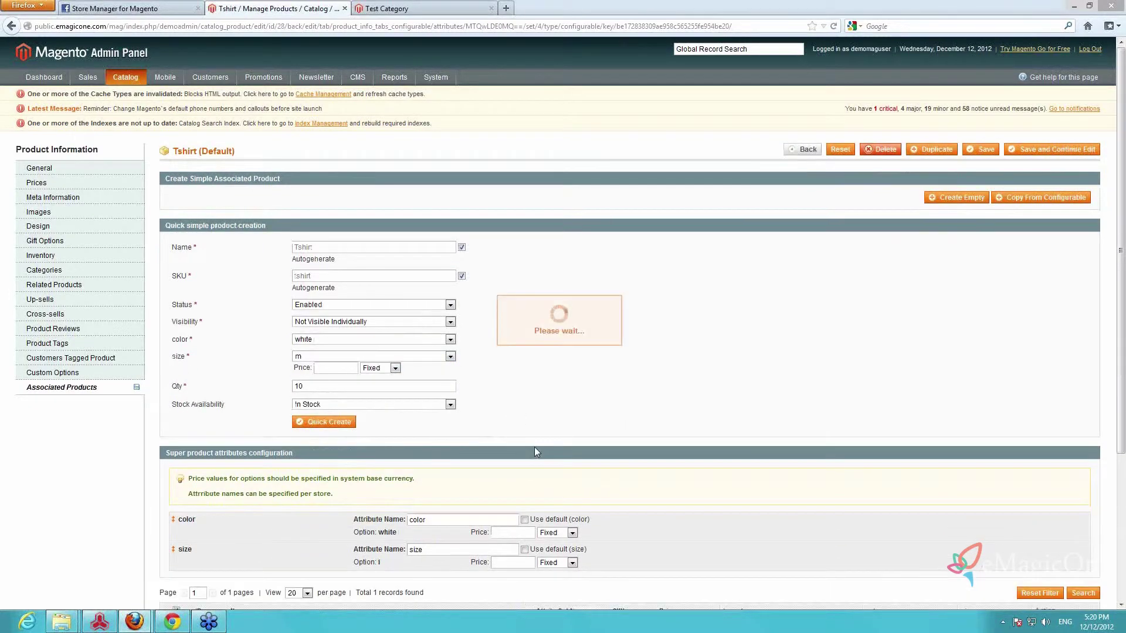
click(451, 372)
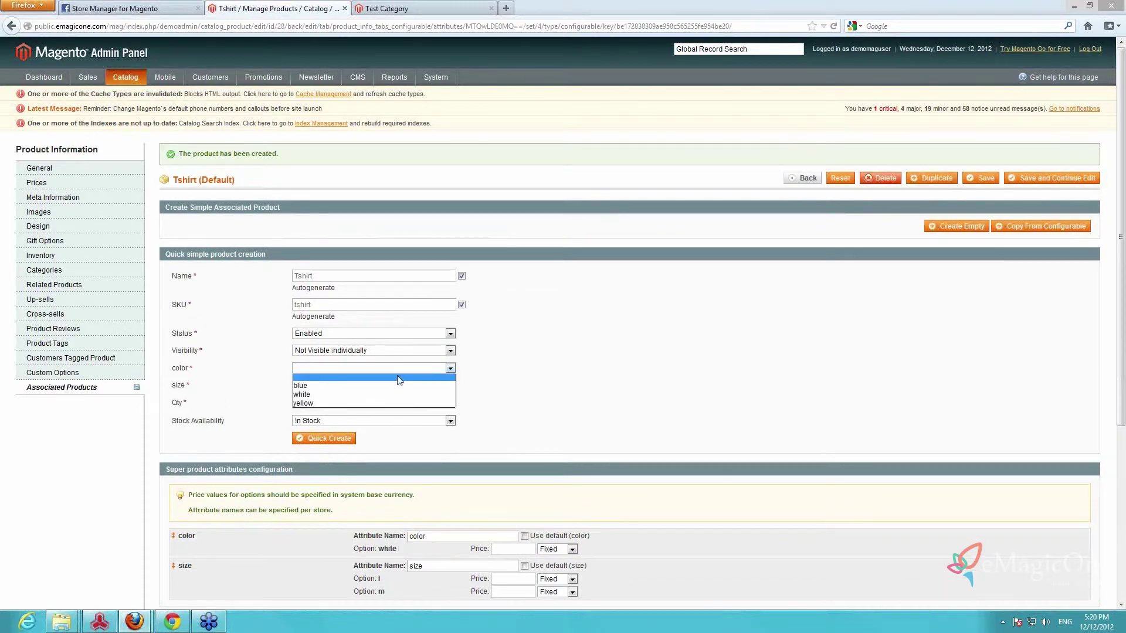
click(330, 397)
click(331, 385)
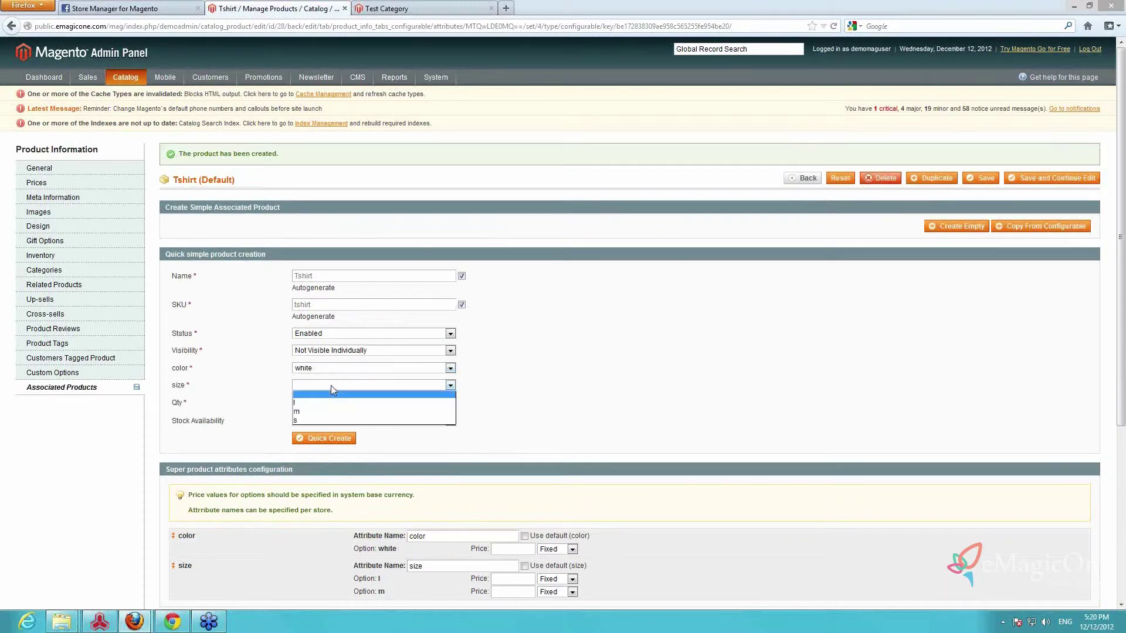
click(323, 417)
click(330, 452)
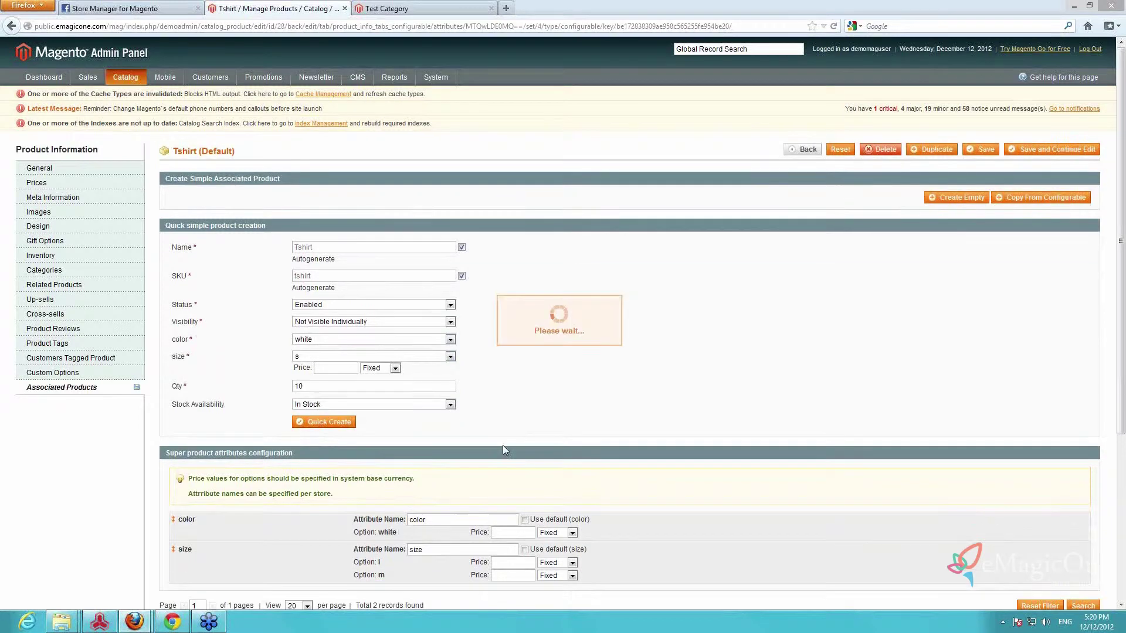
Quick-create the blue size m and yellow size l variants
click(425, 367)
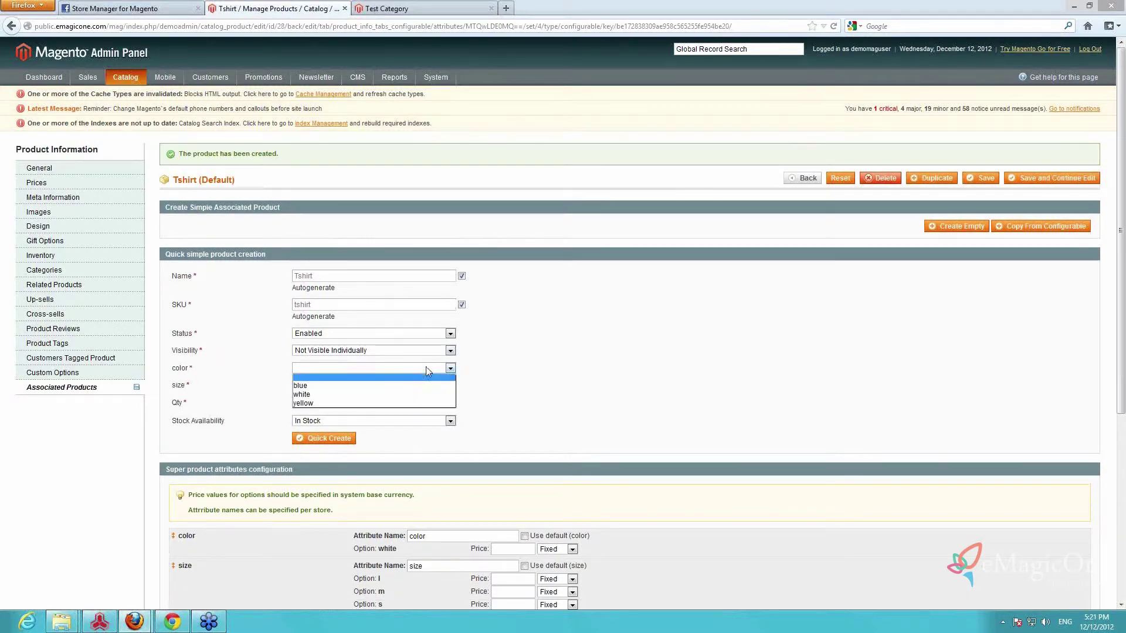
click(355, 394)
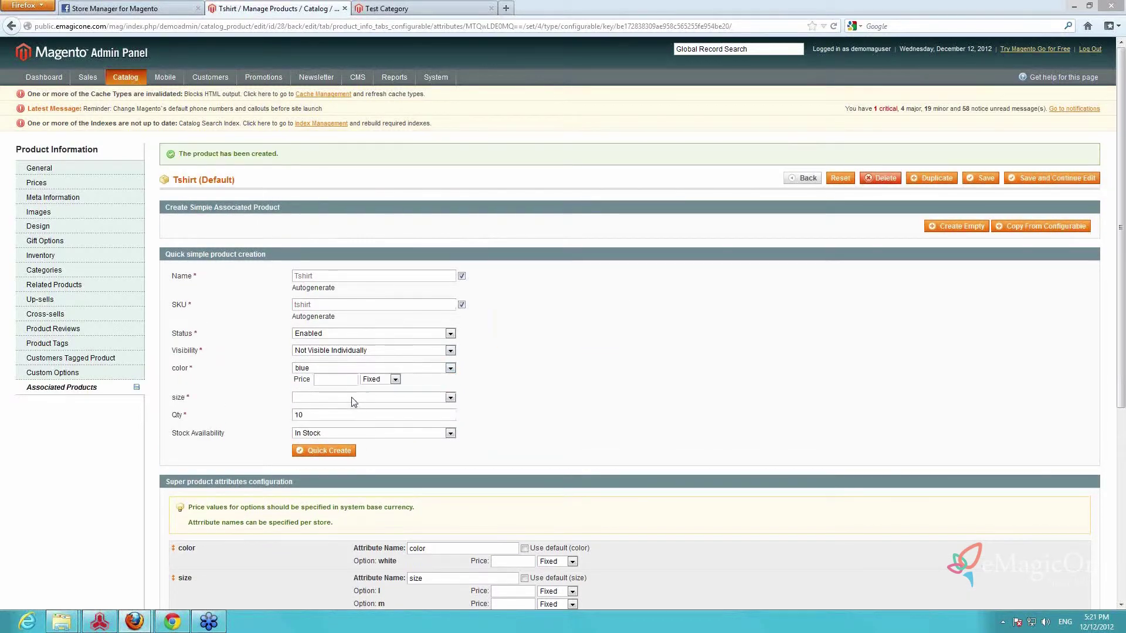
click(354, 398)
click(328, 432)
click(328, 450)
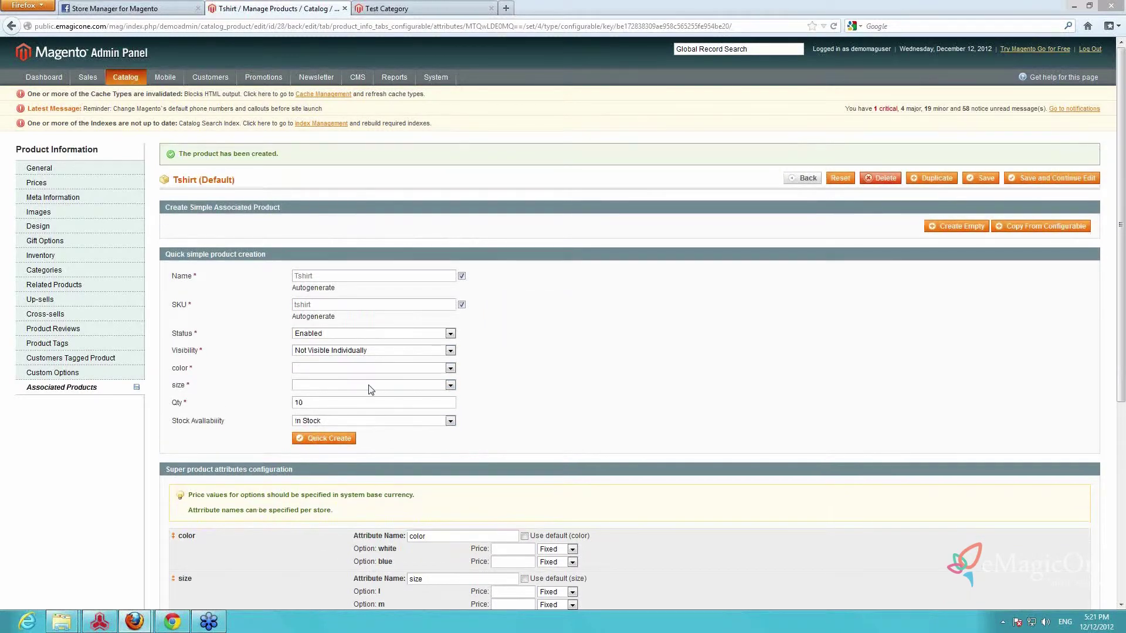
click(450, 368)
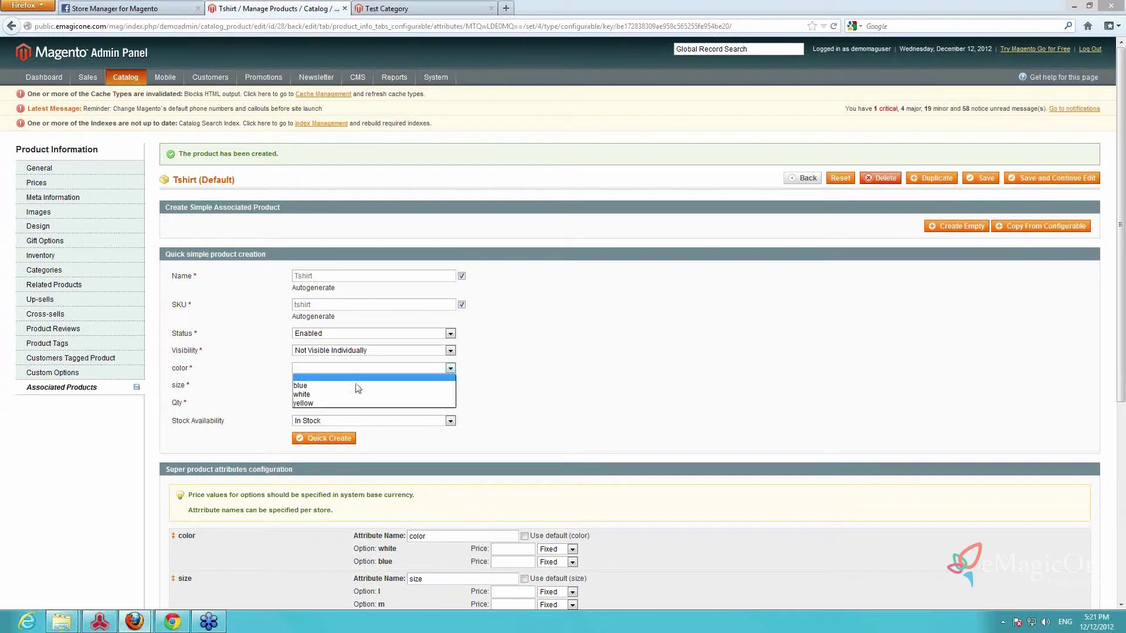
click(327, 403)
click(354, 399)
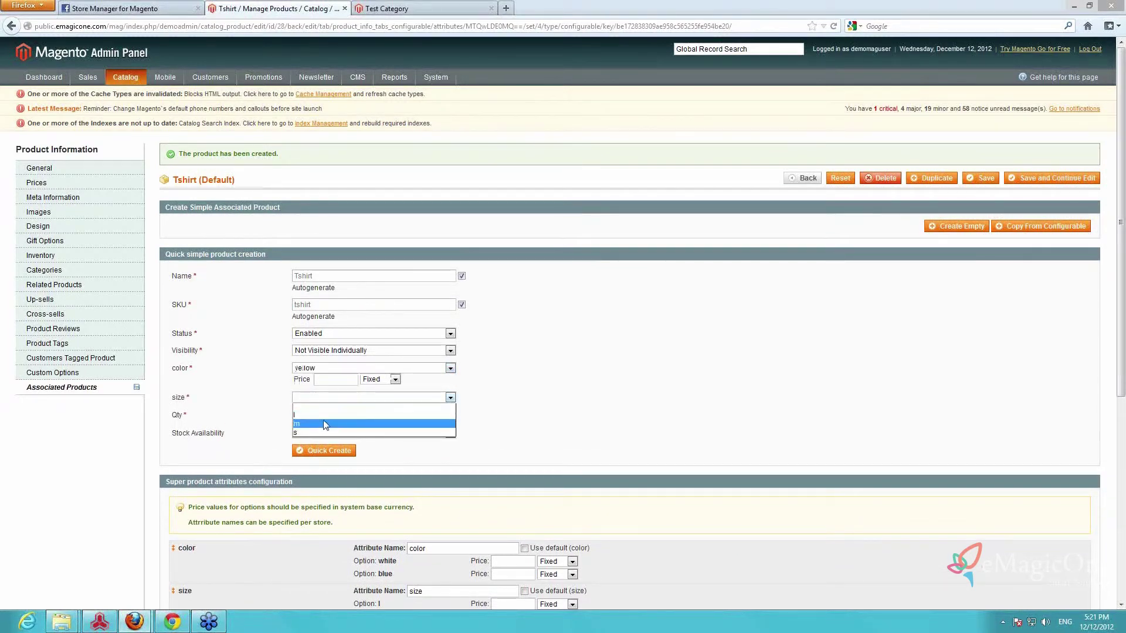
click(329, 415)
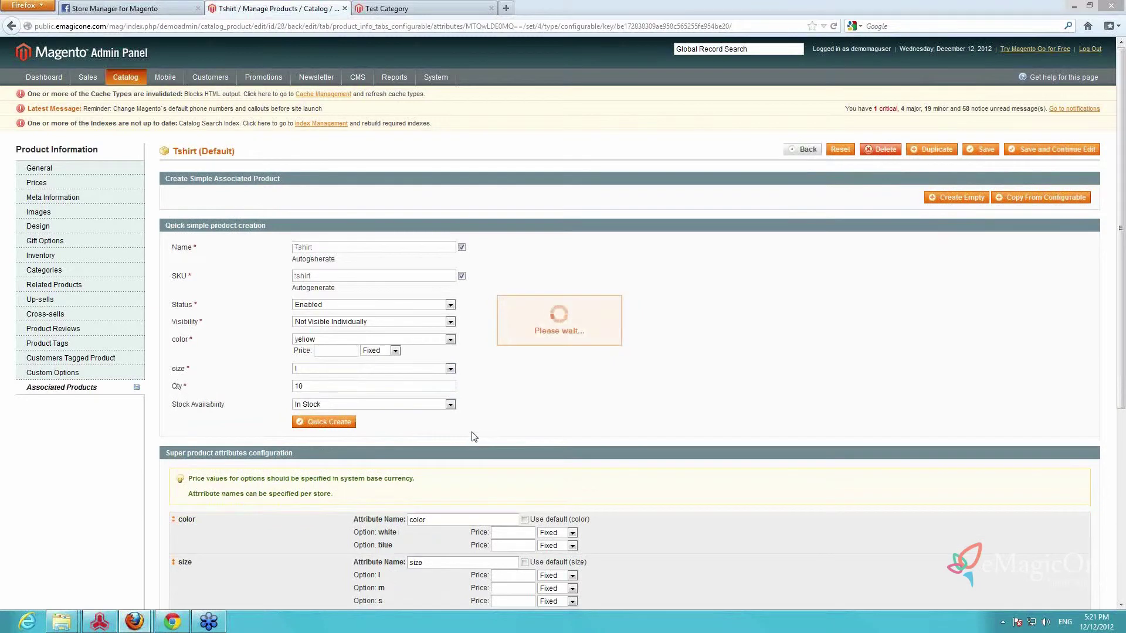
Select color yellow and size s for the next variant
click(450, 369)
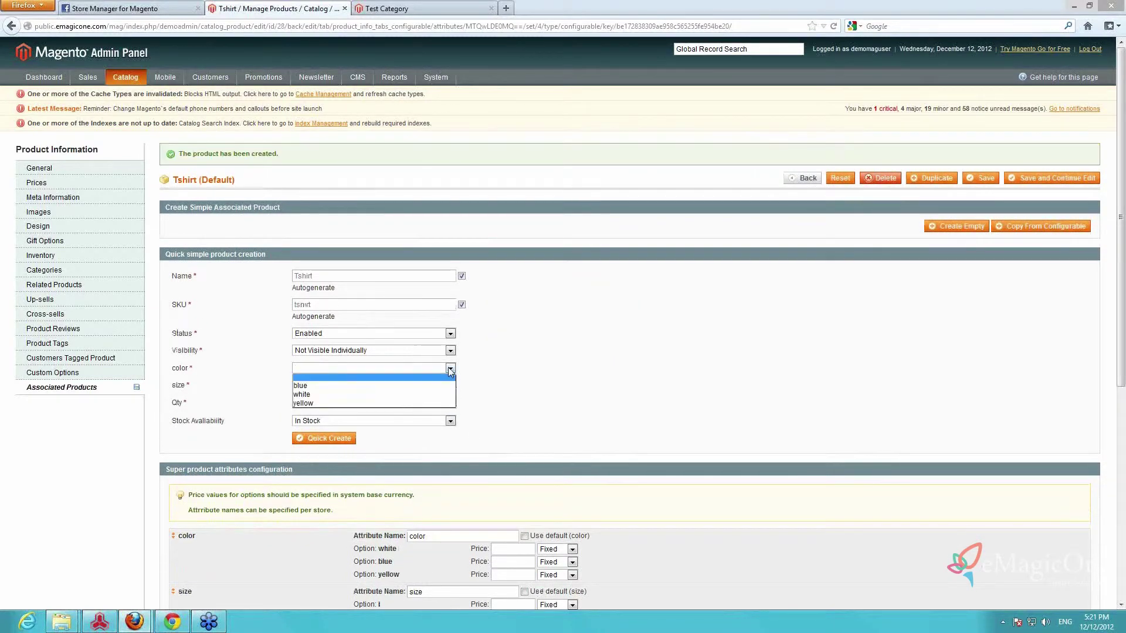
click(342, 403)
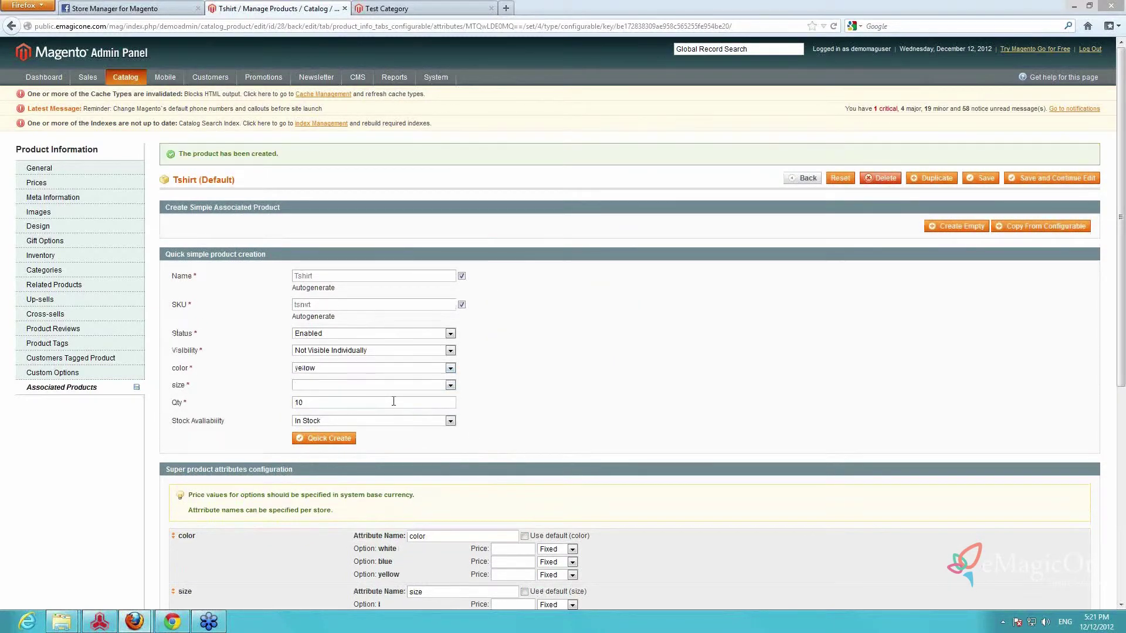
click(408, 386)
click(346, 404)
Create the yellow size s variant, review the associated products grid, and save the Tshirt
click(345, 437)
scroll(544, 431, down, 2)
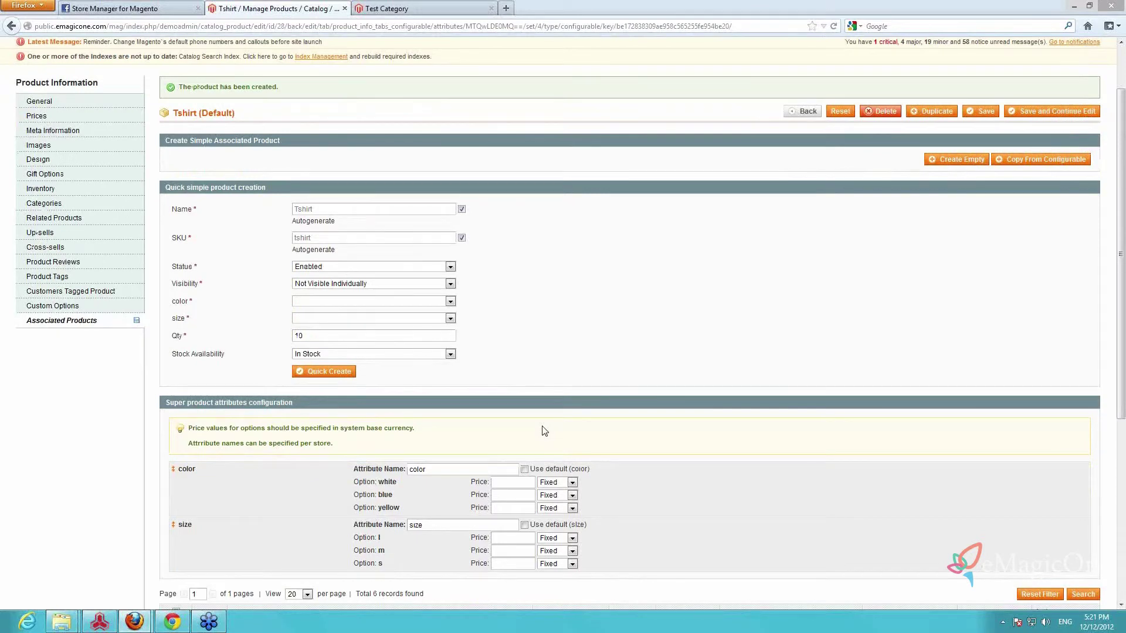
scroll(542, 430, down, 5)
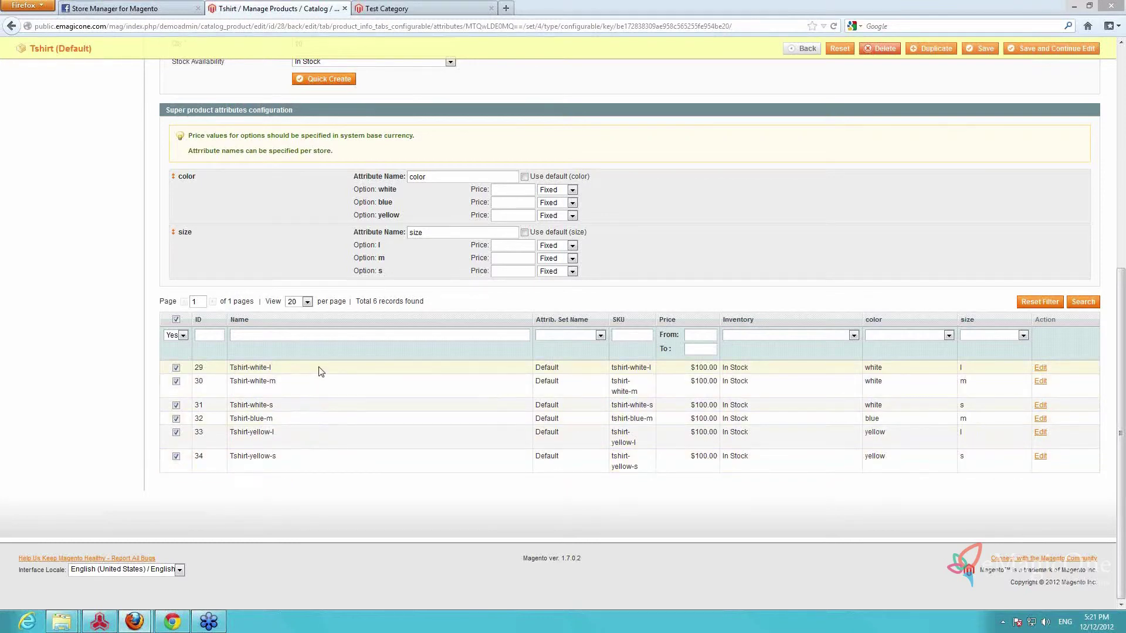
scroll(555, 311, up, 10)
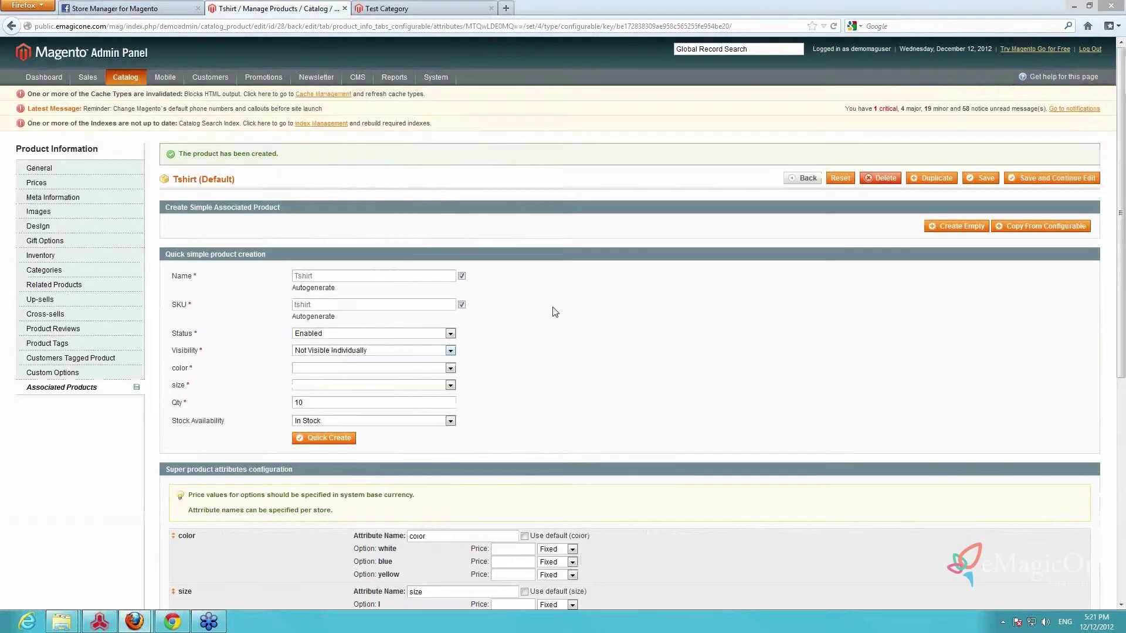
click(978, 180)
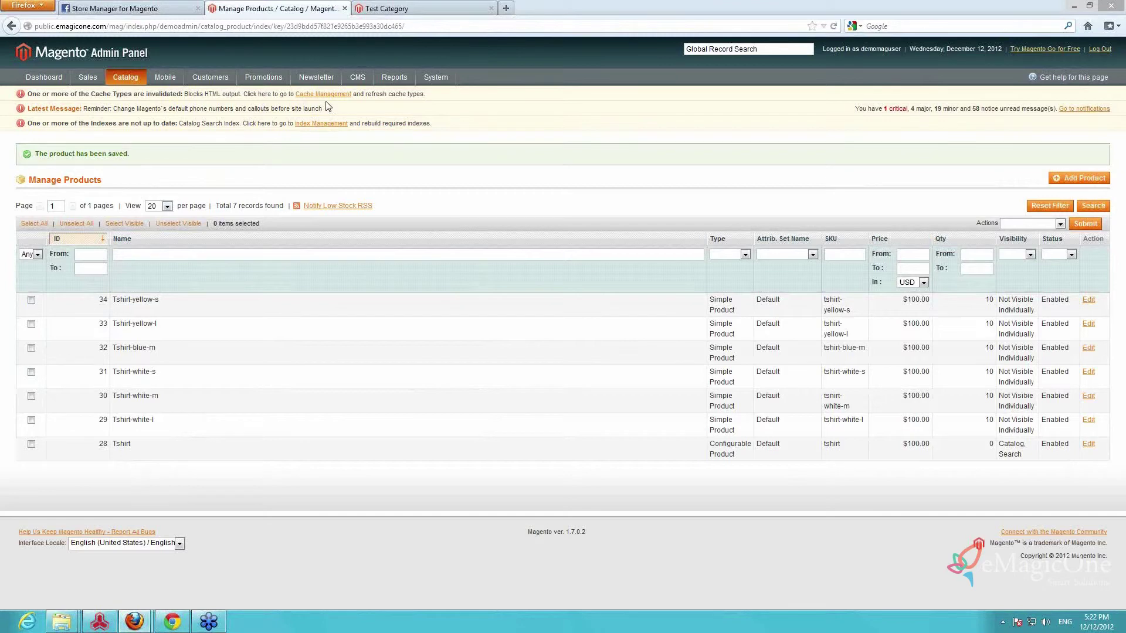
Reindex all nine indexes in Index Management
click(327, 124)
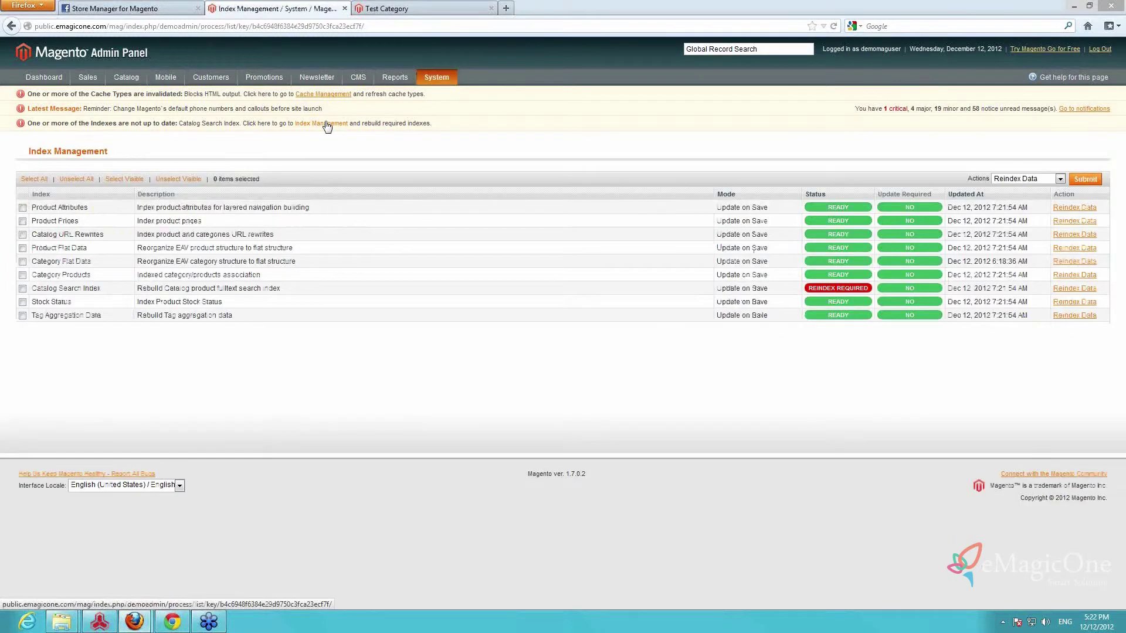
click(34, 179)
click(1088, 183)
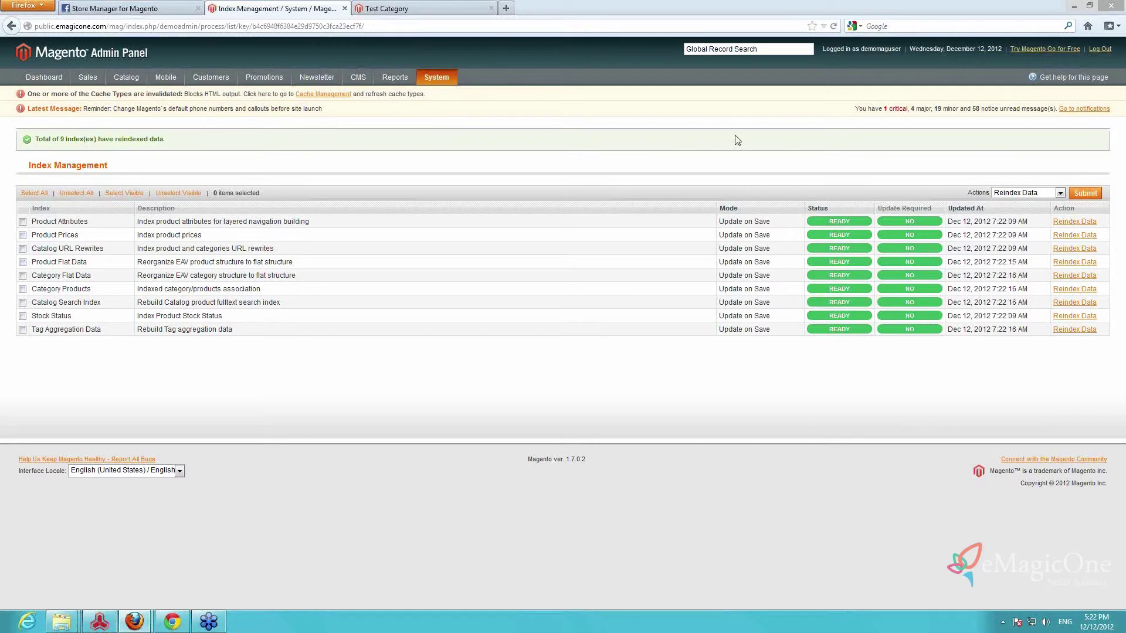
Flush the cache storage for all cache types in Cache Management
click(343, 95)
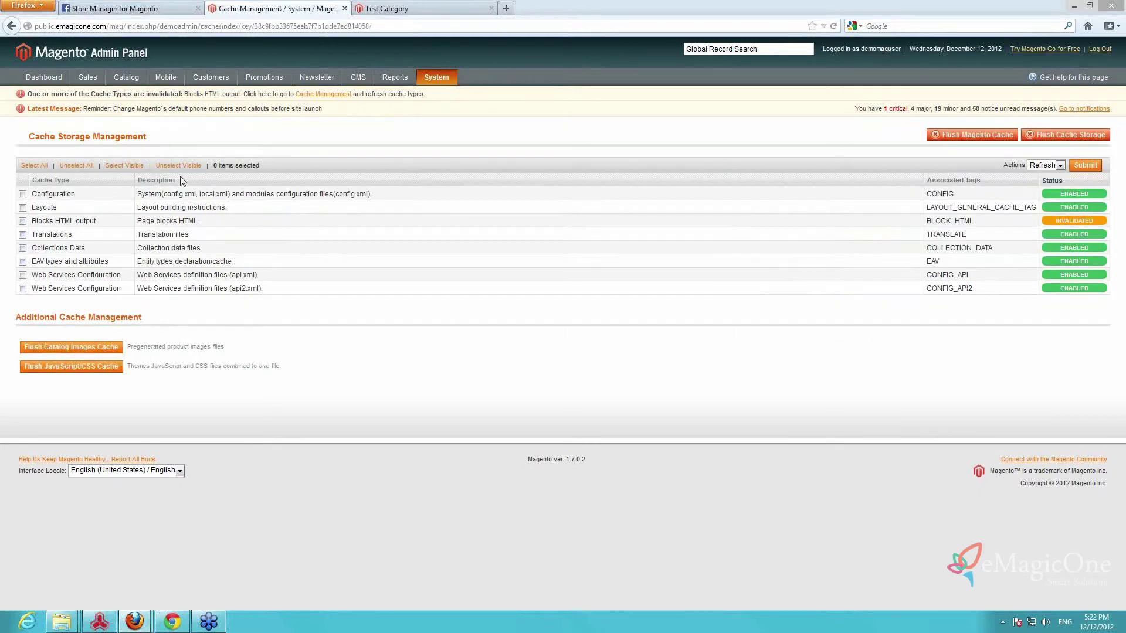
click(31, 166)
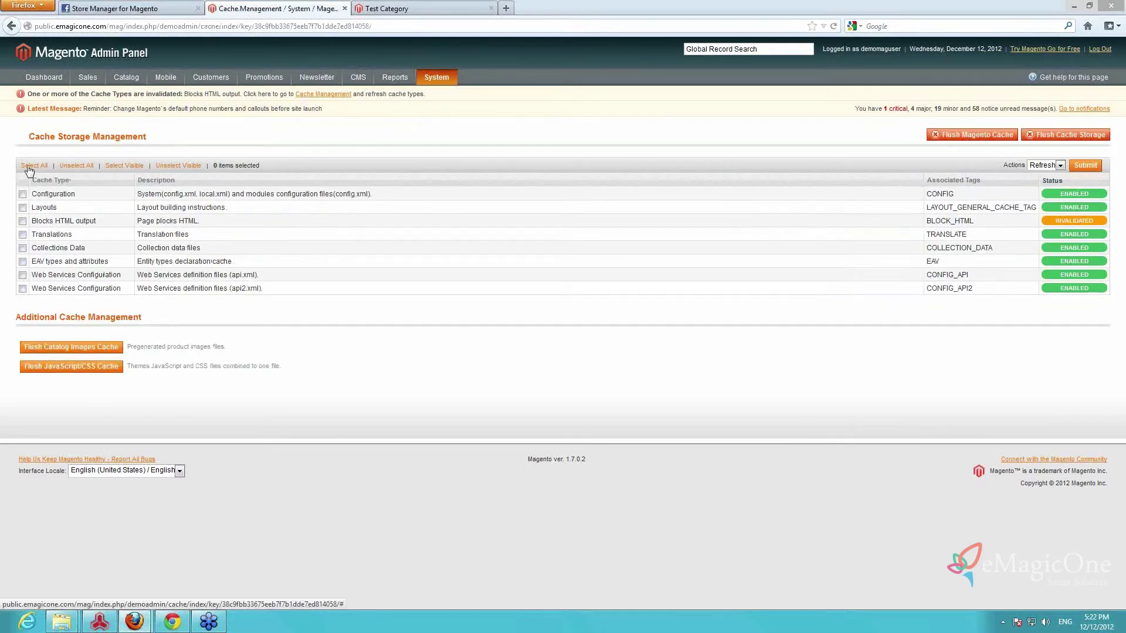
click(1057, 135)
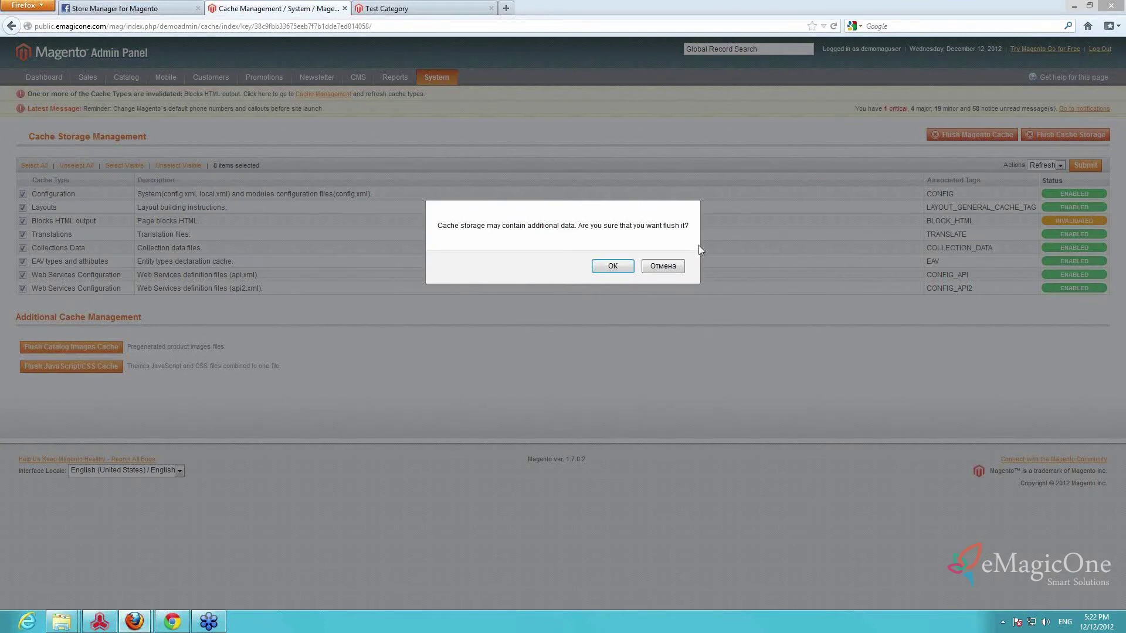
click(612, 266)
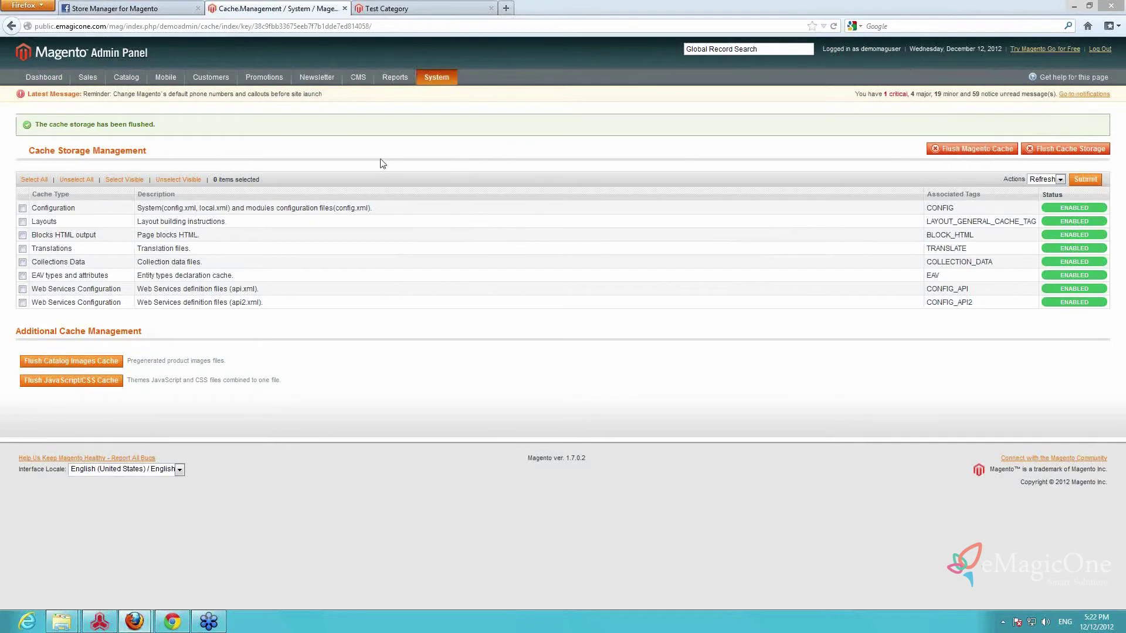
click(404, 10)
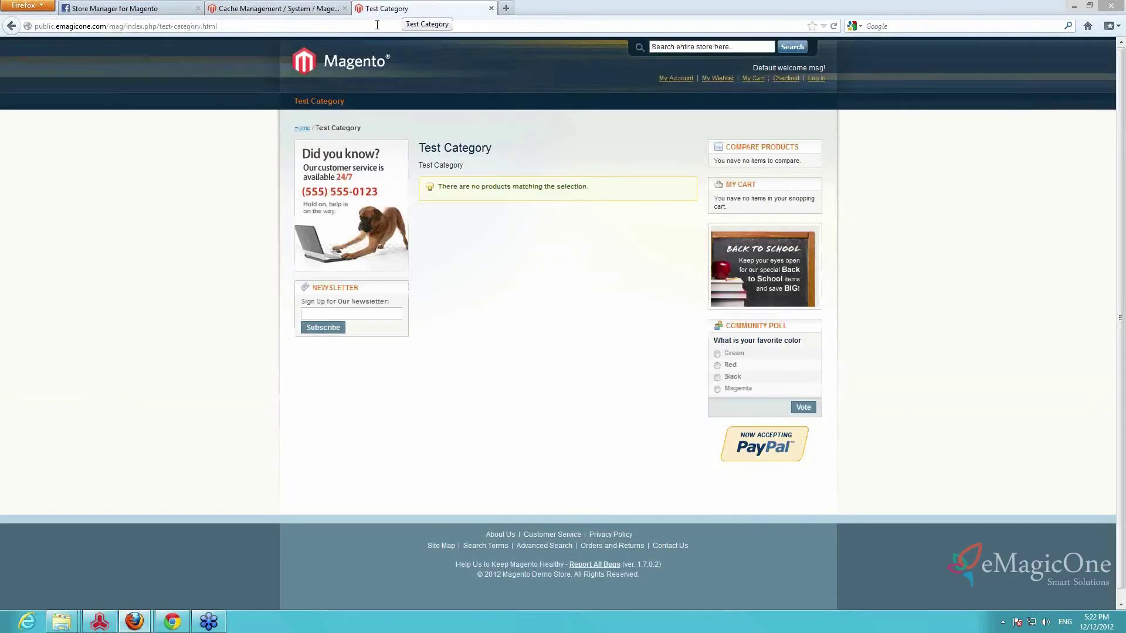
Browse from the store home page through Test Category to the Tshirt product page
click(229, 26)
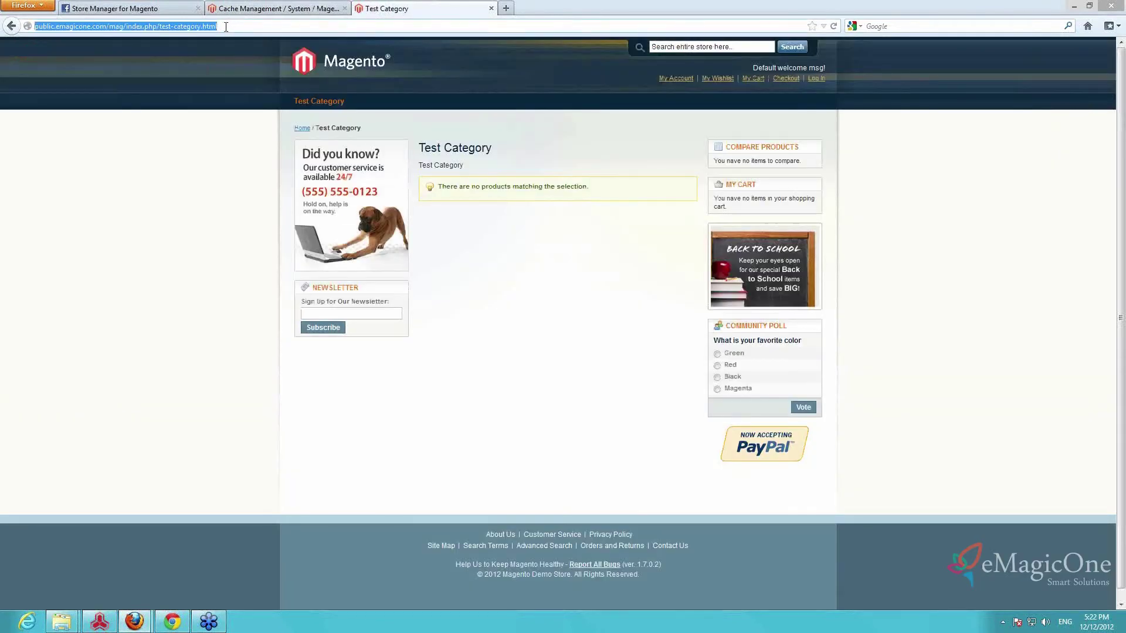
click(364, 88)
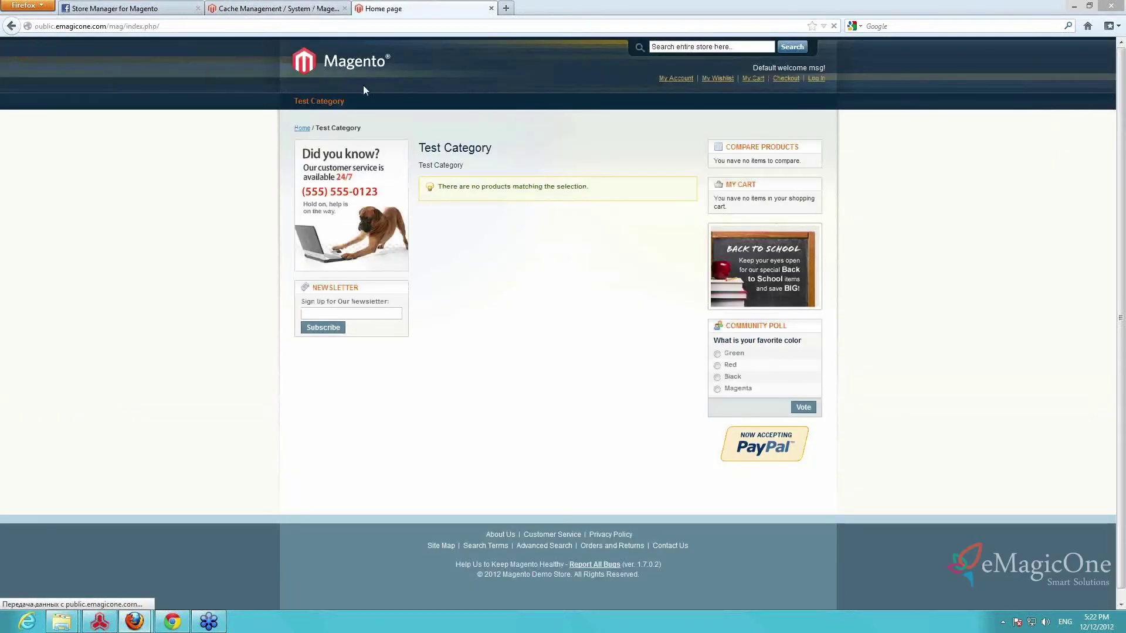
click(333, 103)
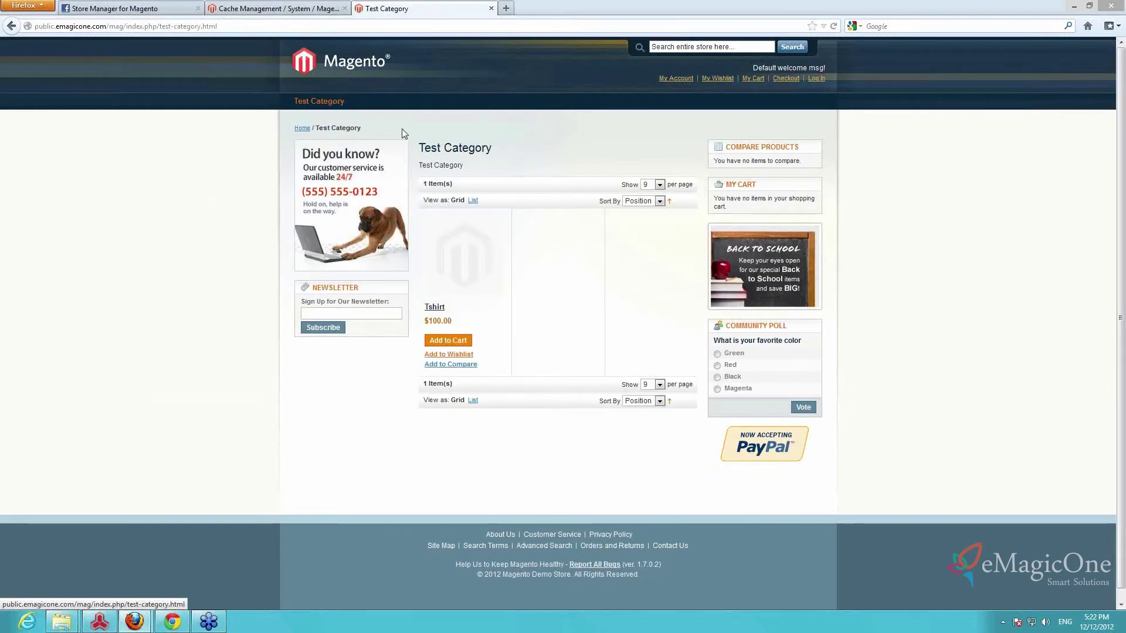
click(447, 277)
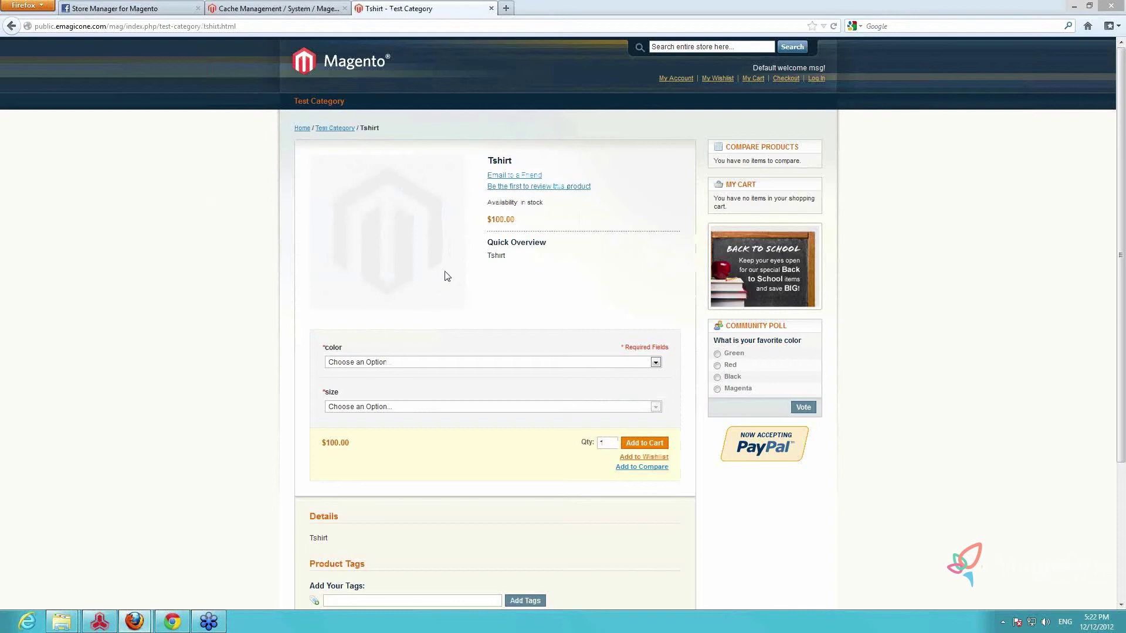
Choose white as the Tshirt color and bring up its size options
click(501, 362)
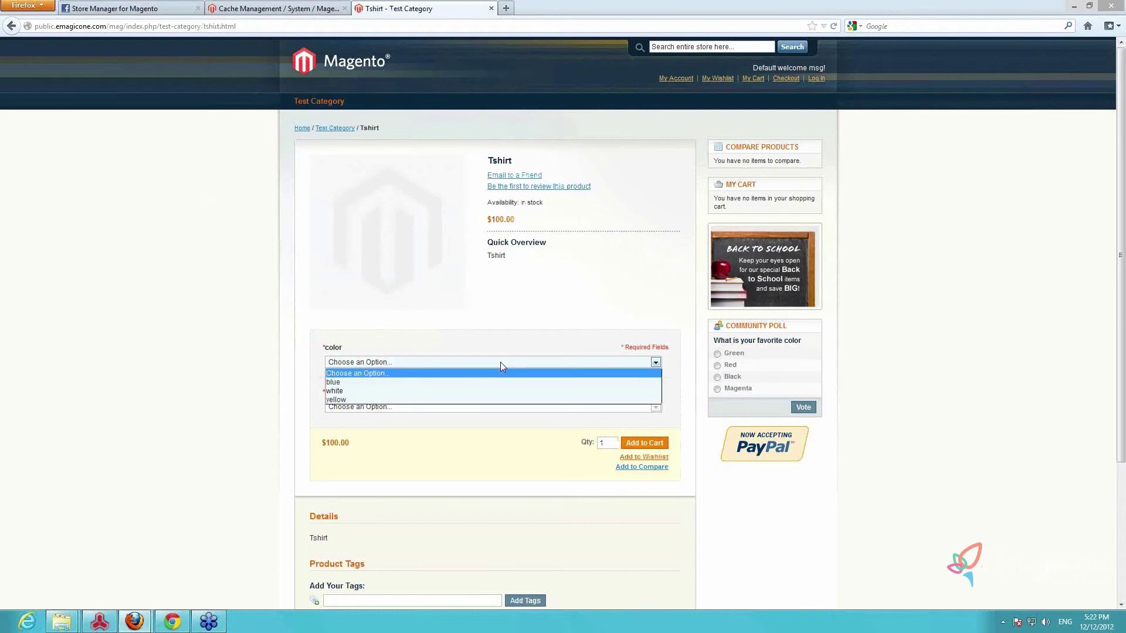
click(500, 362)
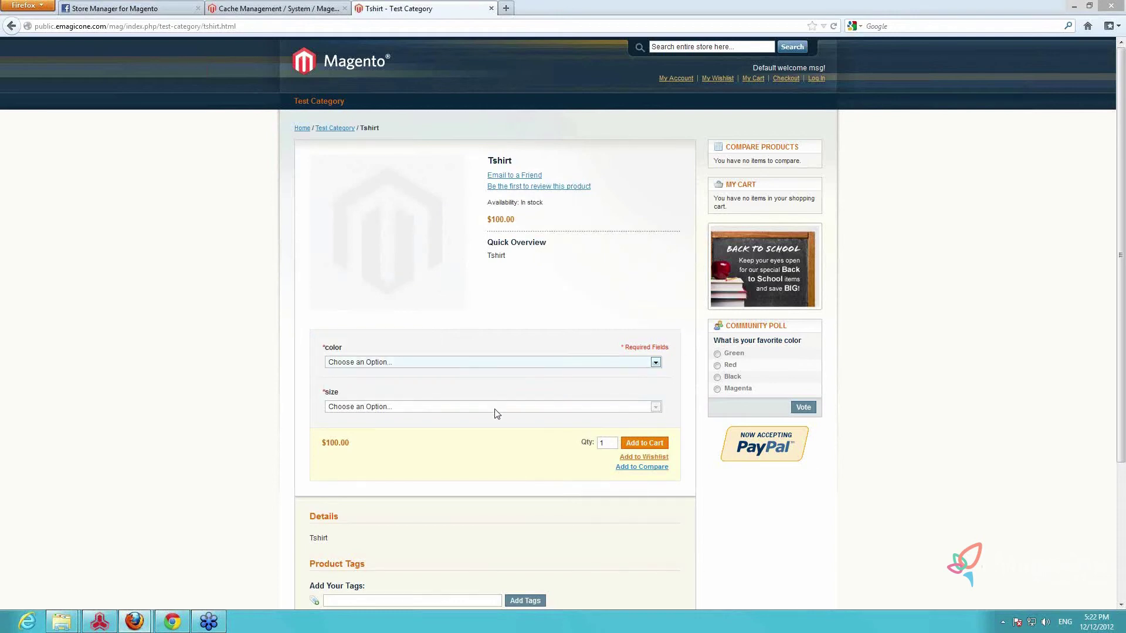
click(486, 363)
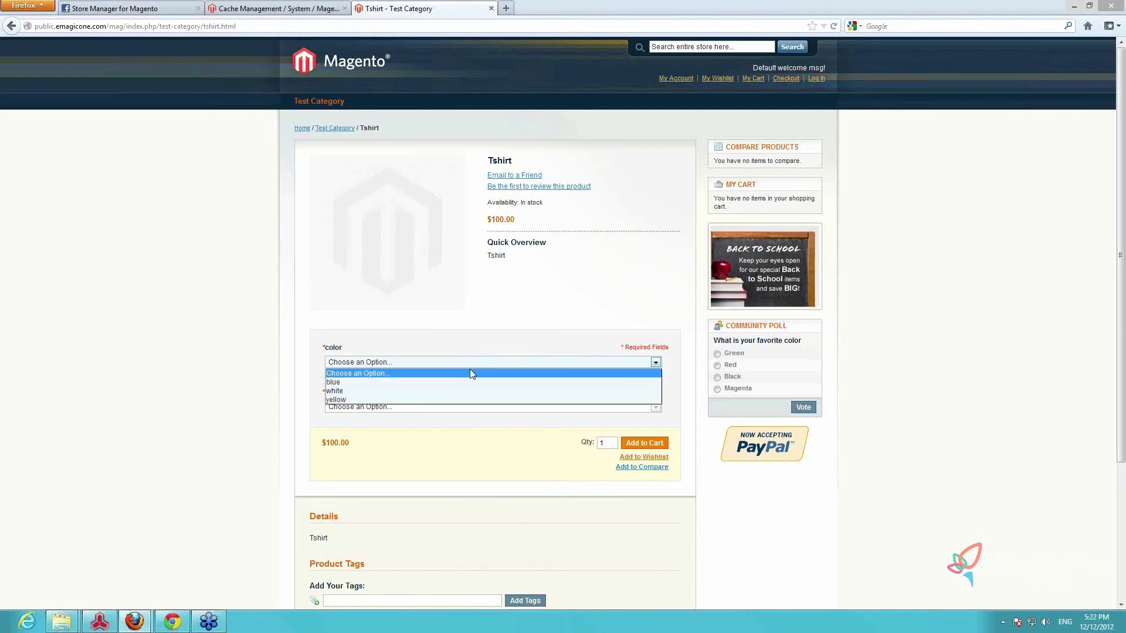
click(446, 391)
click(459, 409)
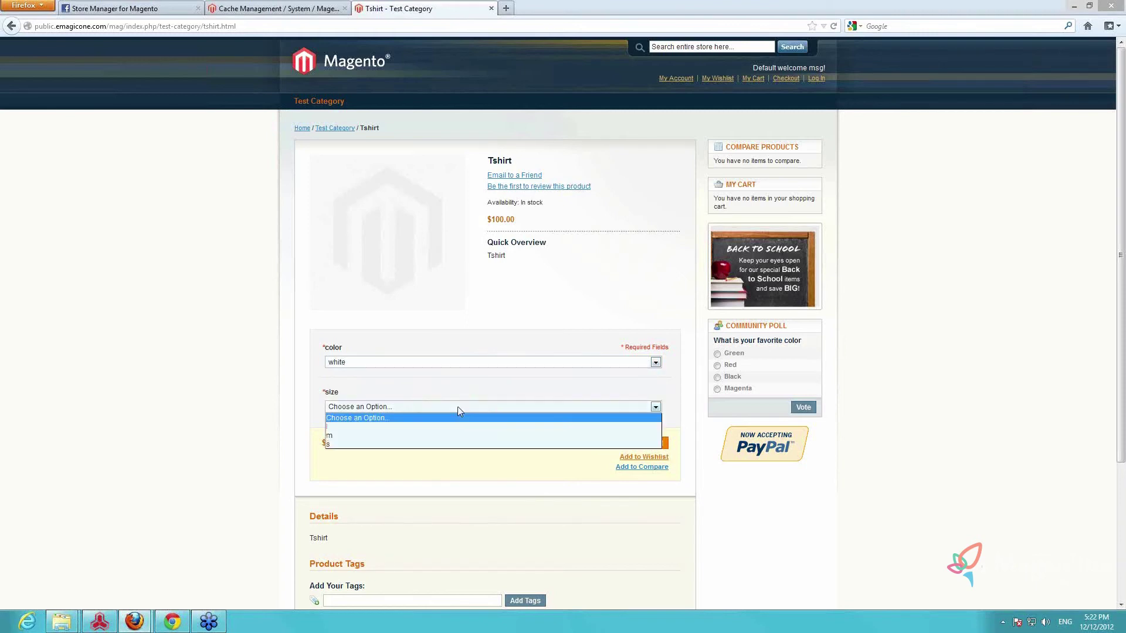